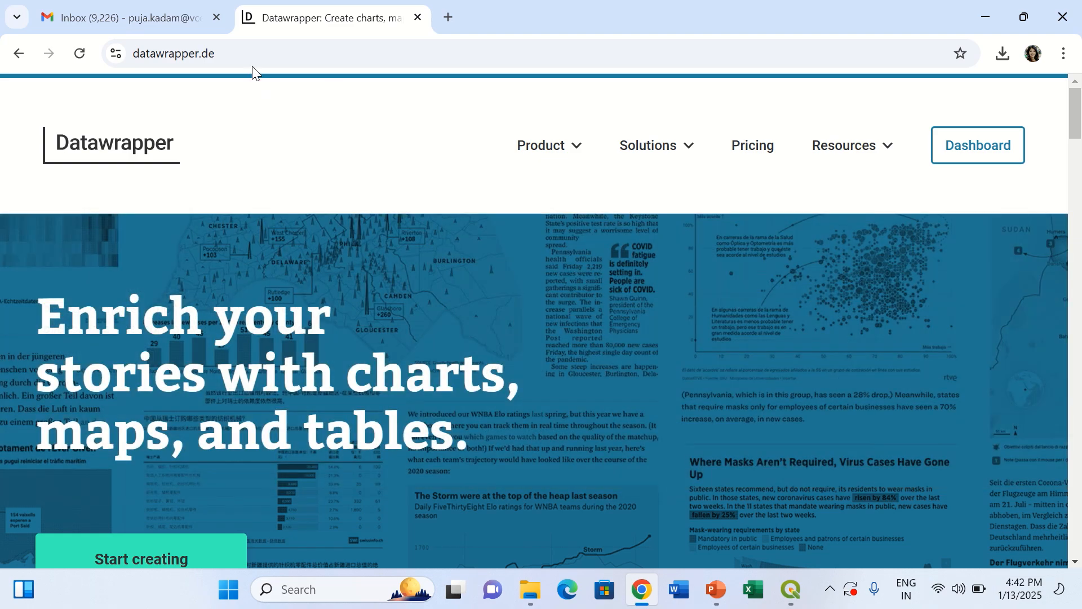
View the dashboard's recently edited and published maps and return to the Datawrapper homepage
{"action": "left_click", "coordinate": [252, 57]}
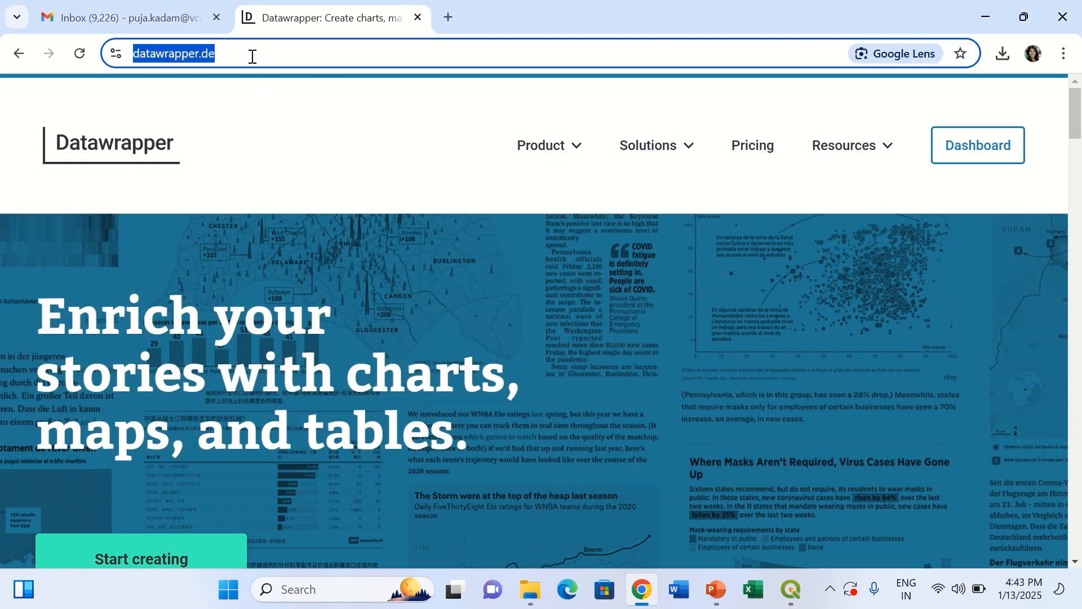
{"action": "left_click", "coordinate": [252, 56]}
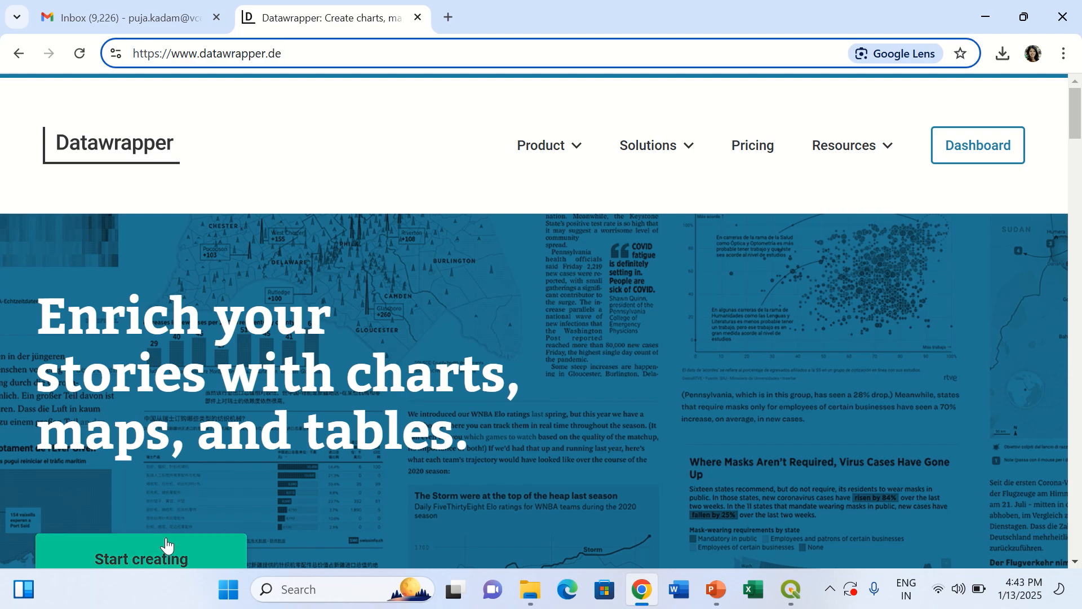
{"action": "scroll", "coordinate": [410, 526], "scroll_direction": "down", "scroll_amount": 1}
{"action": "scroll", "coordinate": [410, 526], "scroll_direction": "down", "scroll_amount": 1}
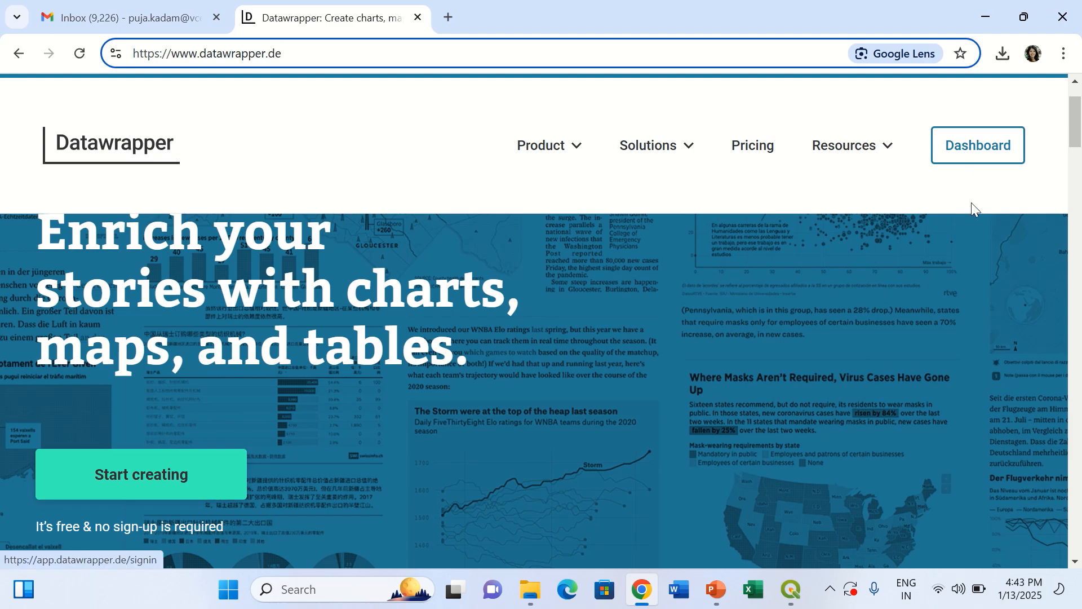
{"action": "scroll", "coordinate": [973, 187], "scroll_direction": "up", "scroll_amount": 1}
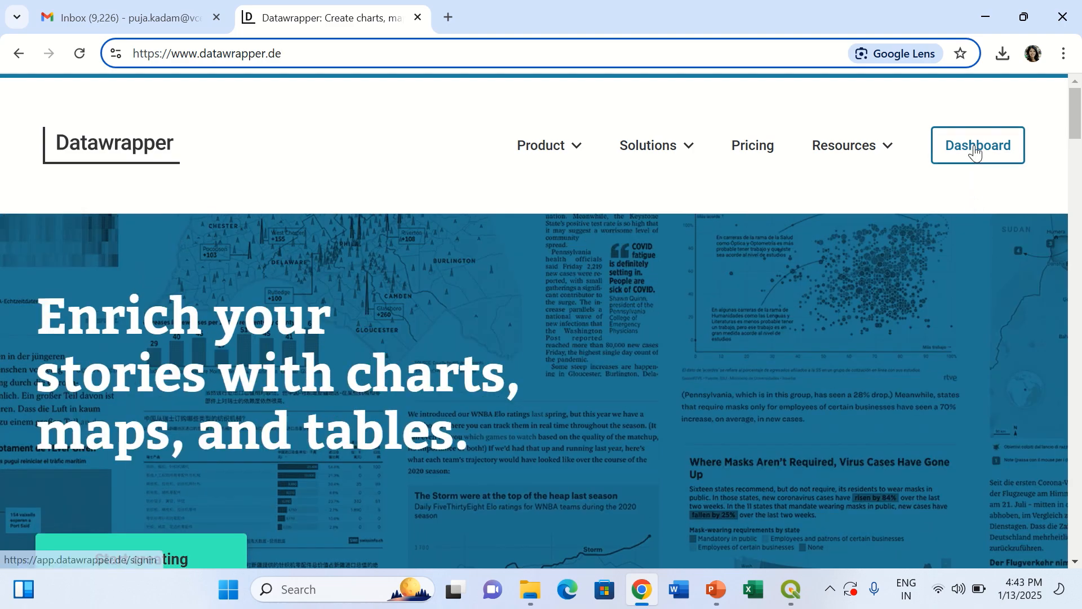
{"action": "left_click", "coordinate": [975, 152]}
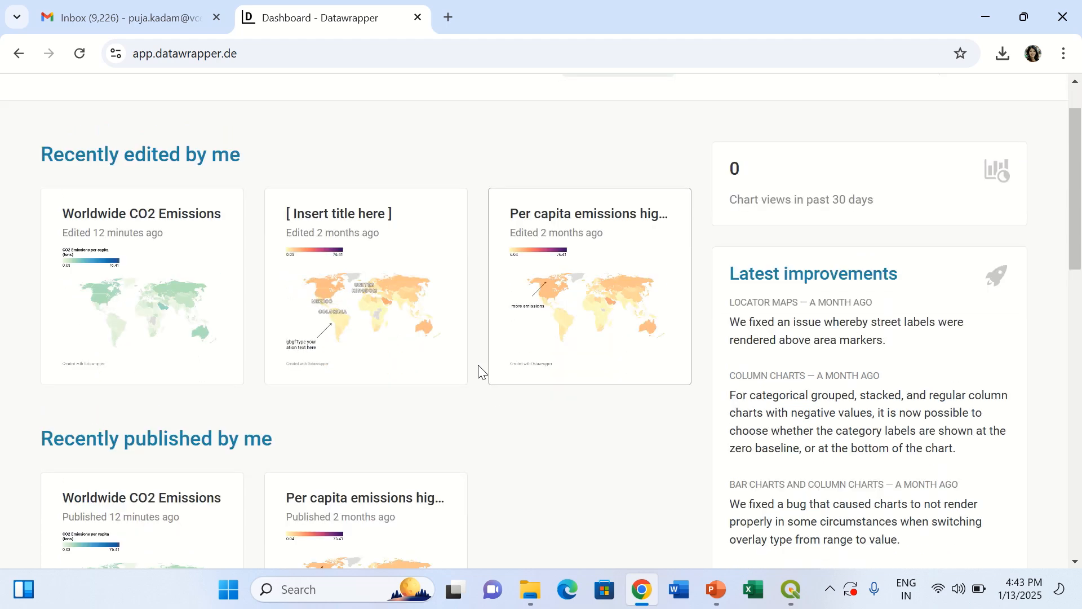
{"action": "left_click", "coordinate": [19, 53]}
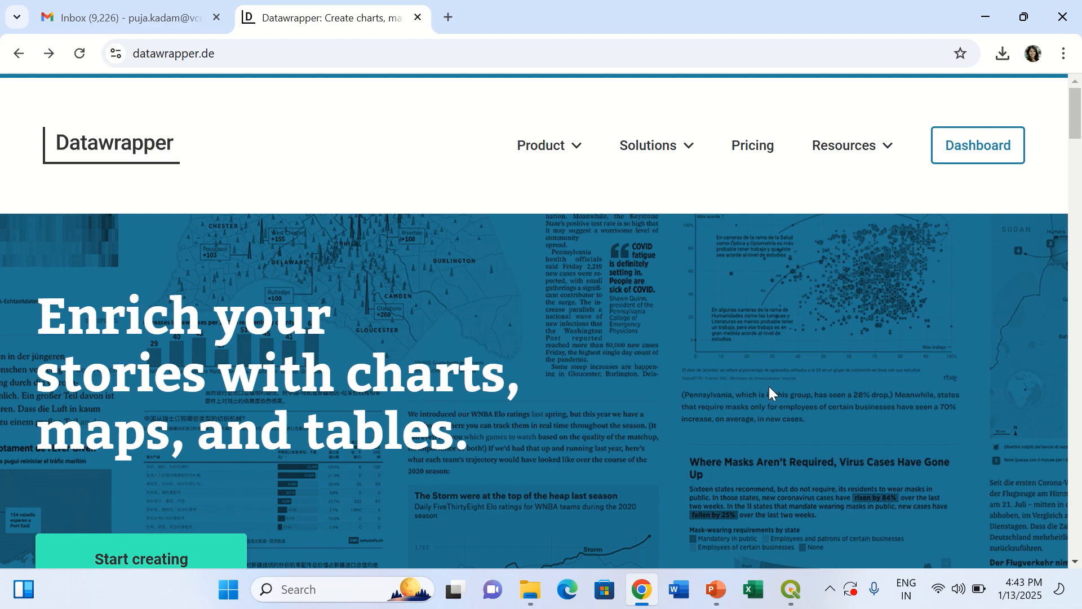
Start creating a new visualization from the Datawrapper homepage
{"action": "scroll", "coordinate": [257, 319], "scroll_direction": "down", "scroll_amount": 6}
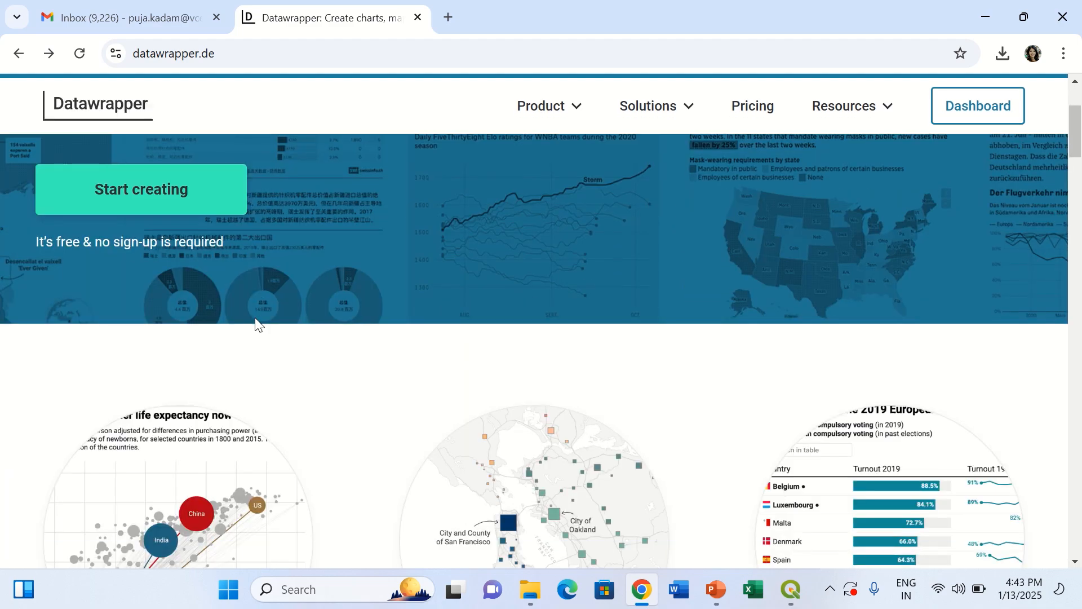
{"action": "scroll", "coordinate": [252, 317], "scroll_direction": "up", "scroll_amount": 3}
{"action": "scroll", "coordinate": [253, 317], "scroll_direction": "up", "scroll_amount": 3}
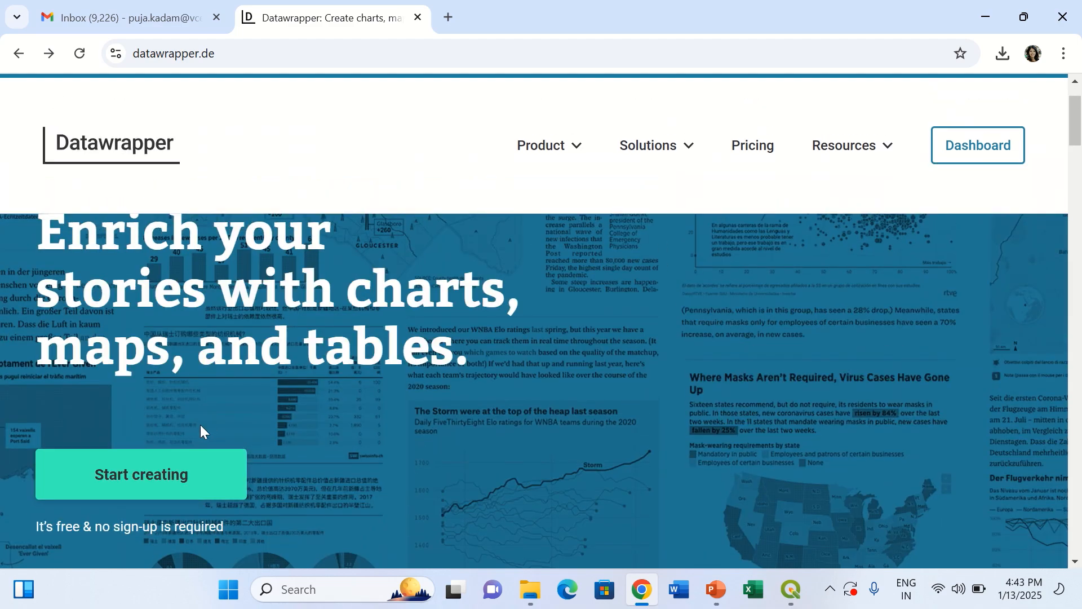
{"action": "left_click", "coordinate": [161, 470]}
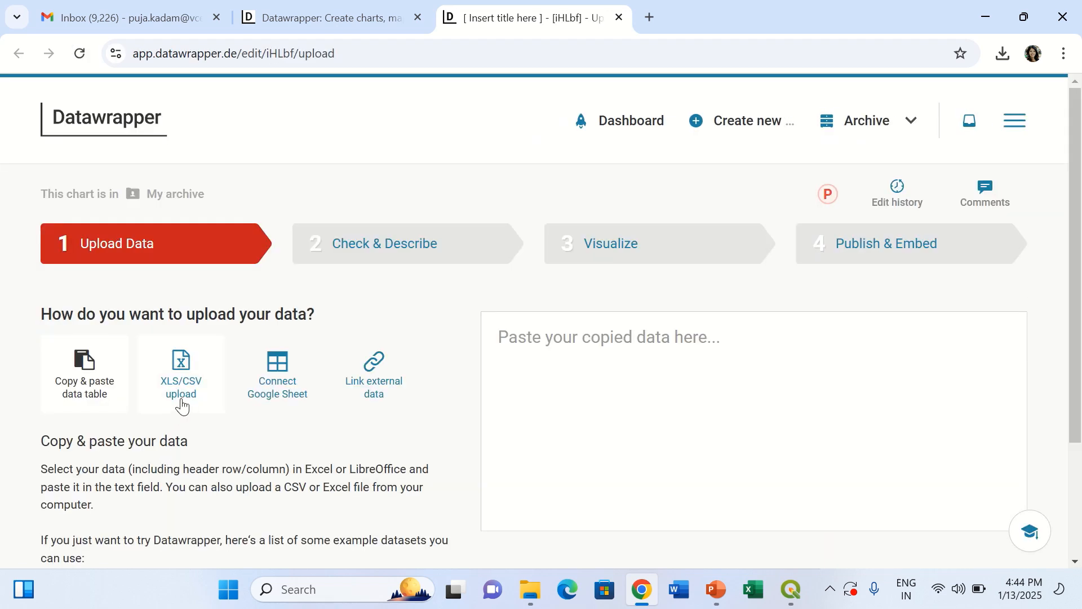
Create a new map of the Choropleth map type instead of a chart
{"action": "mouse_move", "coordinate": [776, 120]}
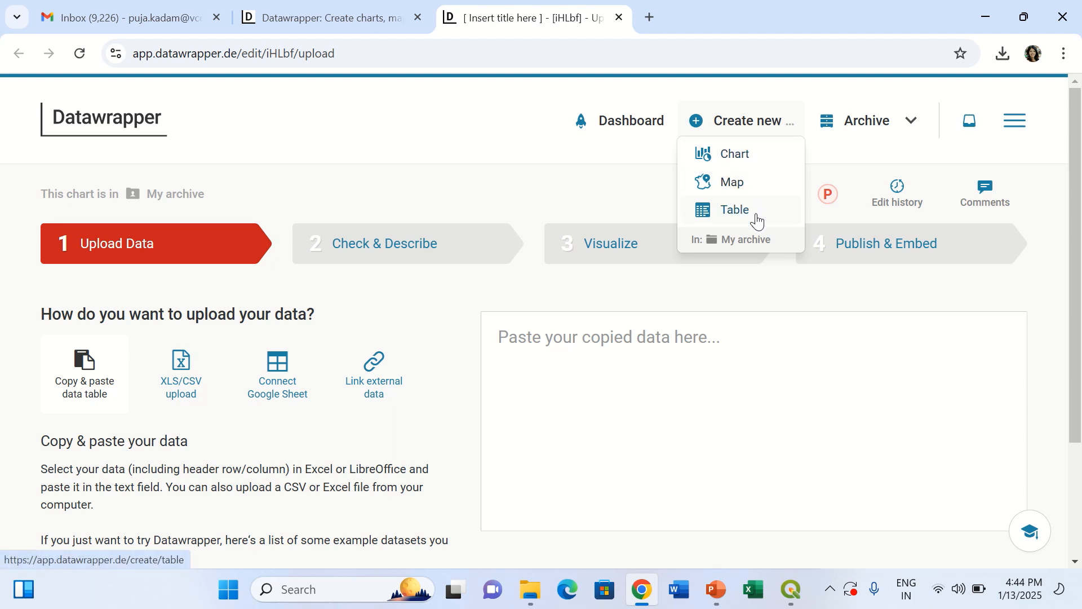
{"action": "left_click", "coordinate": [743, 188]}
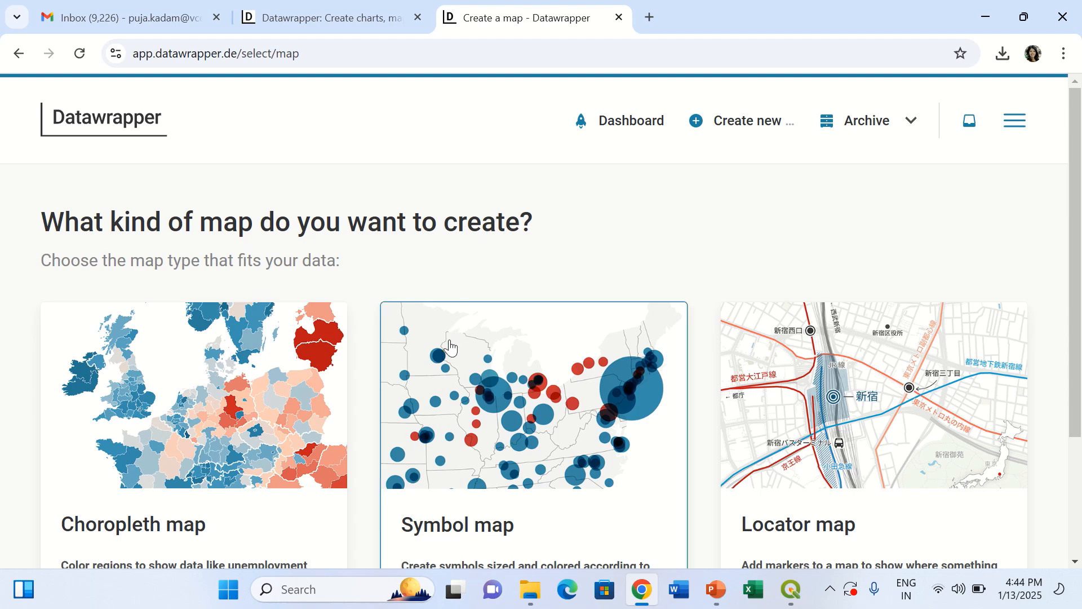
{"action": "scroll", "coordinate": [447, 336], "scroll_direction": "down", "scroll_amount": 1}
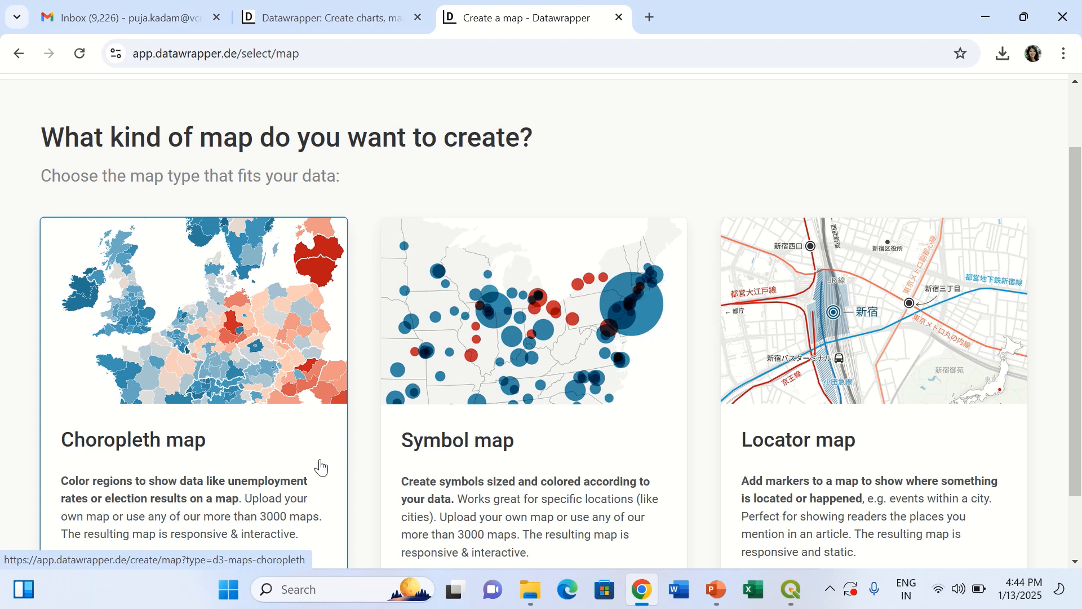
{"action": "scroll", "coordinate": [322, 462], "scroll_direction": "down", "scroll_amount": 1}
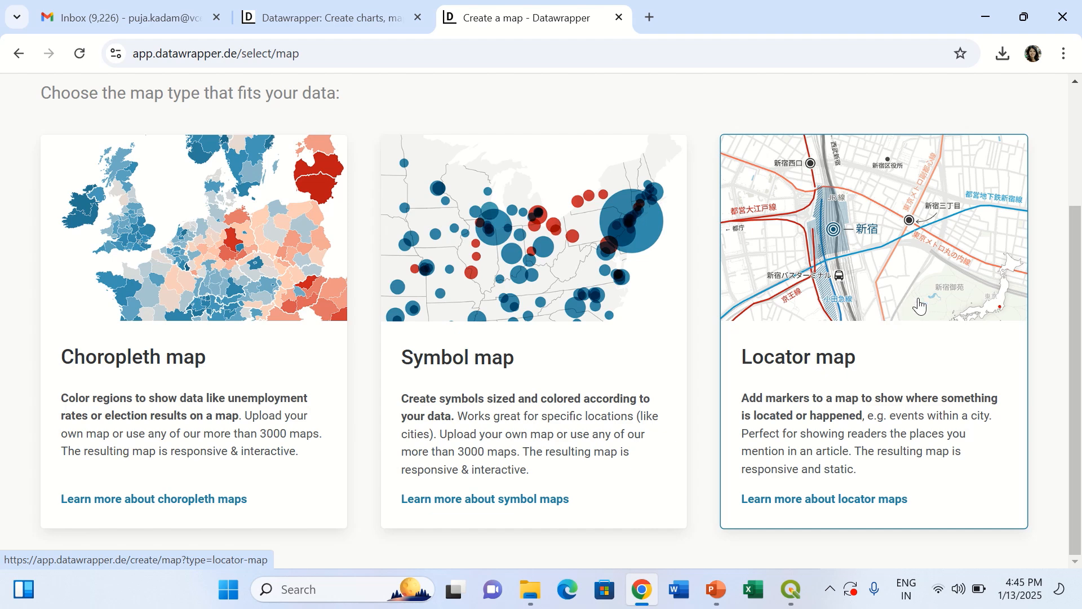
{"action": "left_click", "coordinate": [172, 271]}
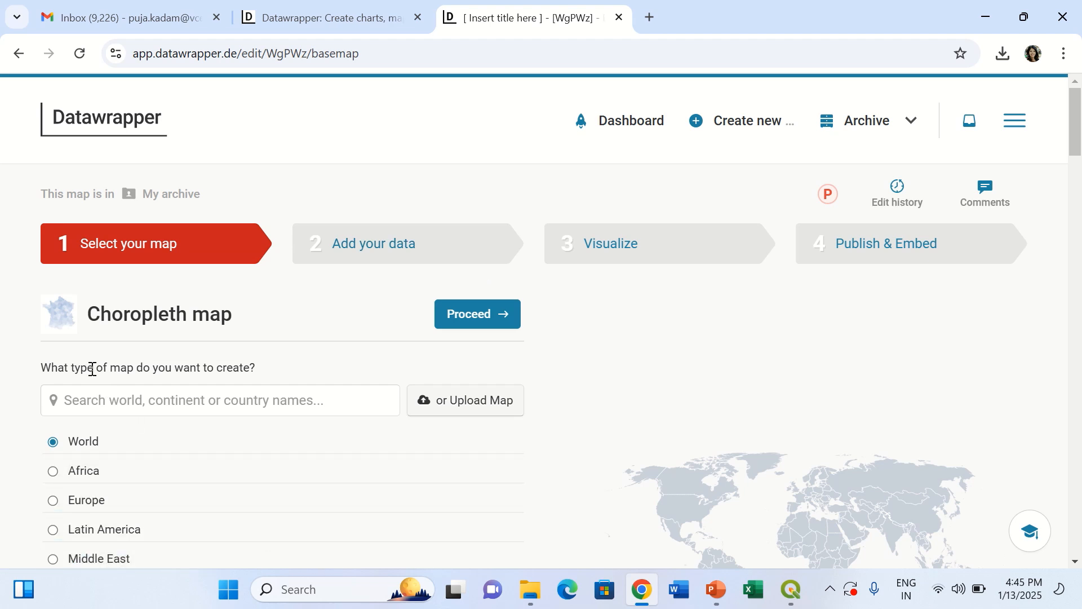
Search the choropleth basemaps for "india" and examine the available regional maps and the option for uploading a custom map
{"action": "left_click", "coordinate": [246, 400]}
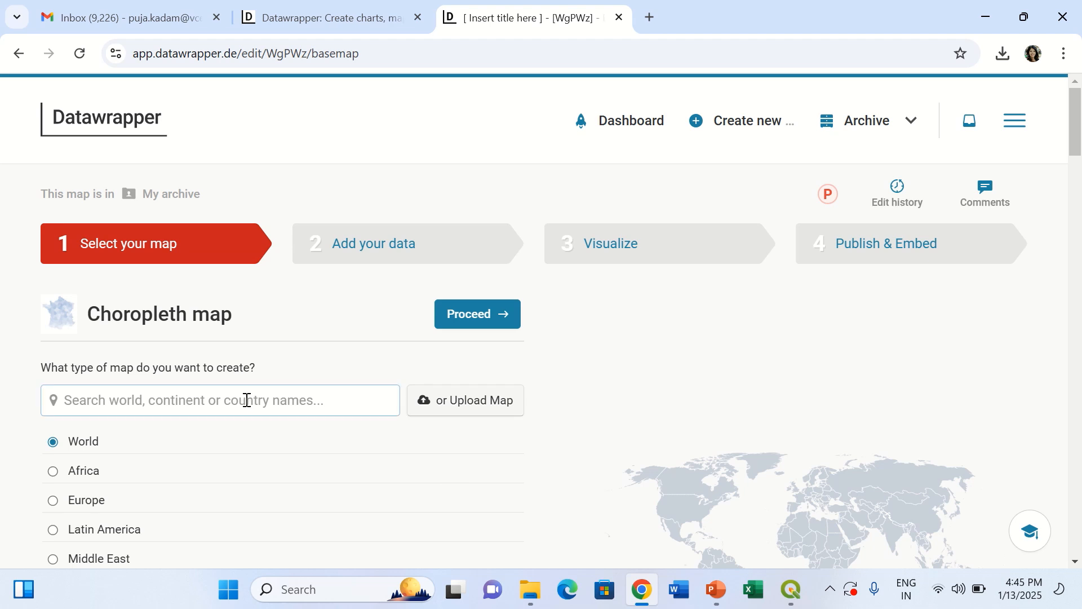
{"action": "type", "text": "i"}
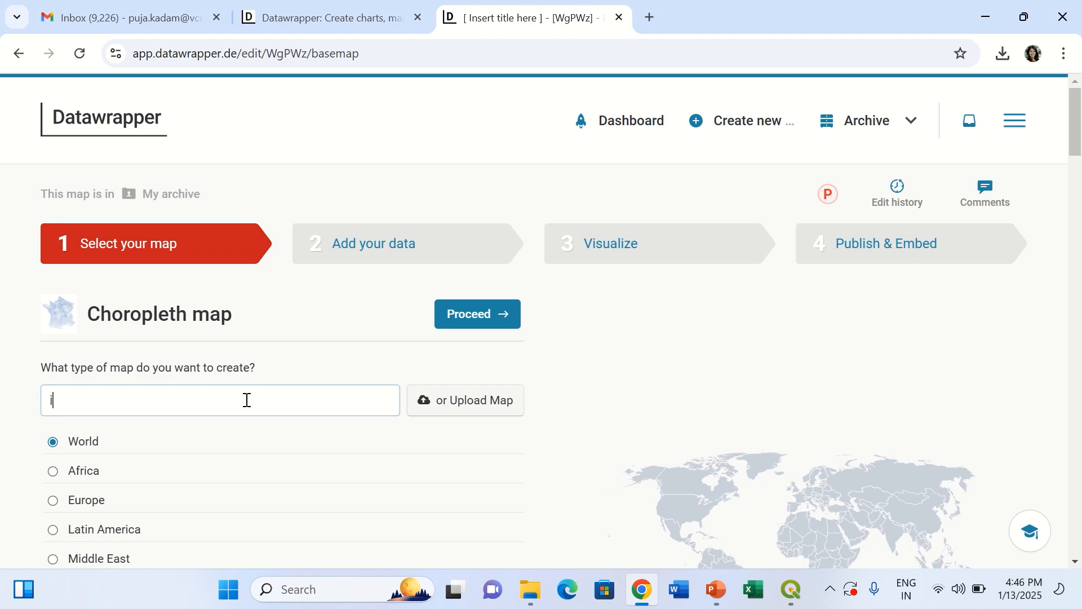
{"action": "type", "text": "ndia"}
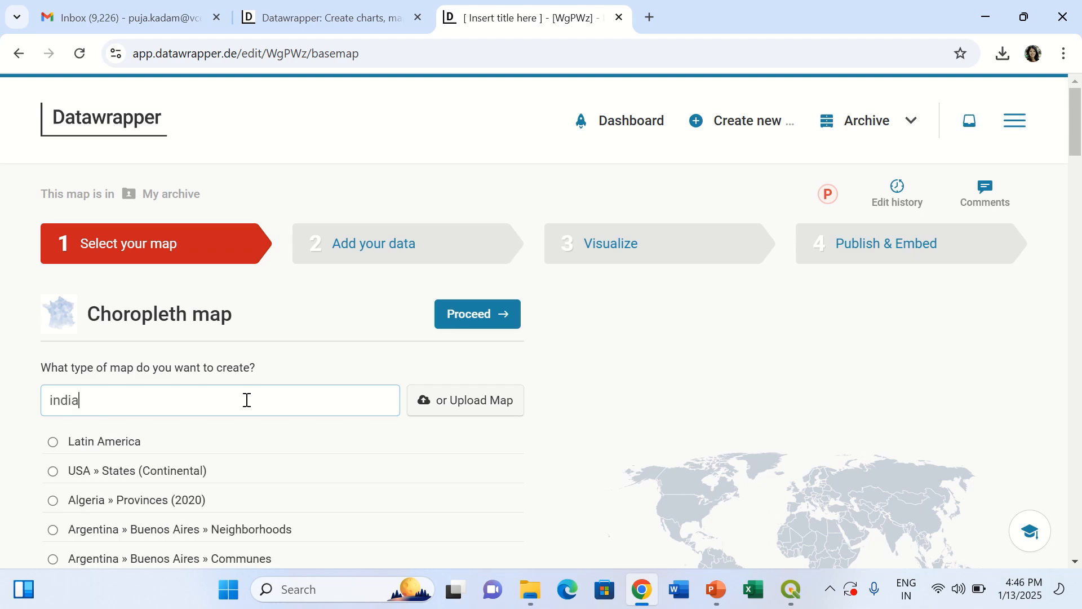
{"action": "scroll", "coordinate": [246, 470], "scroll_direction": "down", "scroll_amount": 3}
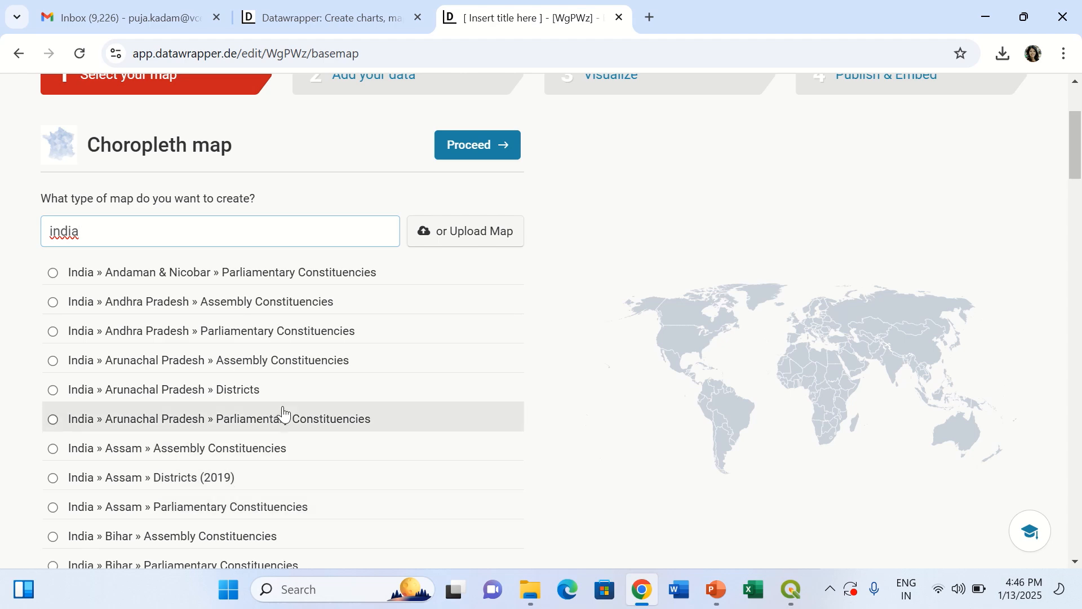
{"action": "scroll", "coordinate": [284, 397], "scroll_direction": "down", "scroll_amount": 1}
{"action": "scroll", "coordinate": [283, 397], "scroll_direction": "down", "scroll_amount": 2}
{"action": "scroll", "coordinate": [265, 478], "scroll_direction": "up", "scroll_amount": 5}
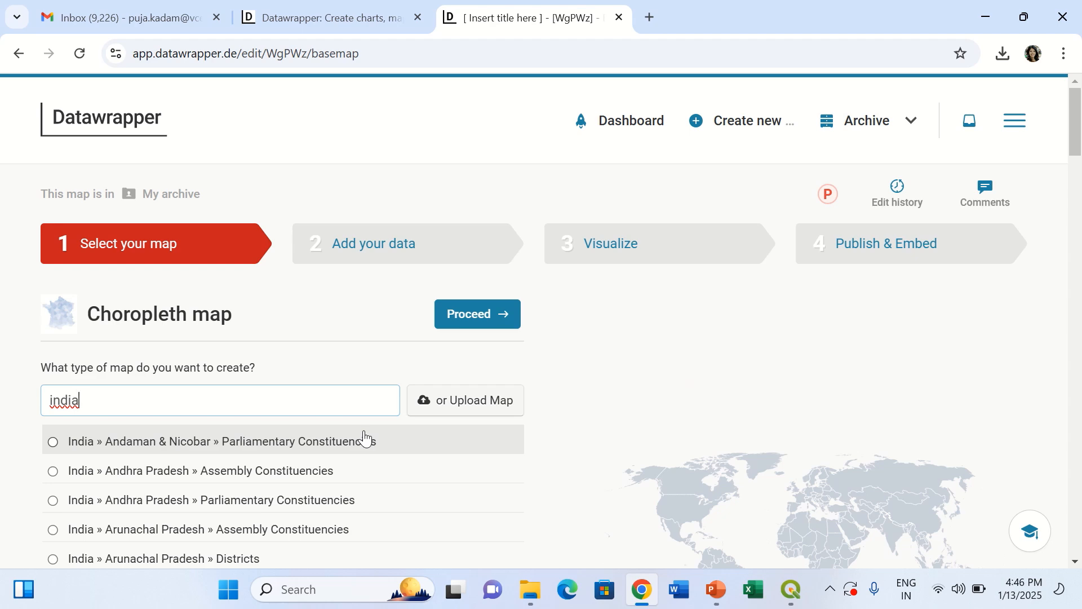
{"action": "scroll", "coordinate": [363, 438], "scroll_direction": "down", "scroll_amount": 1}
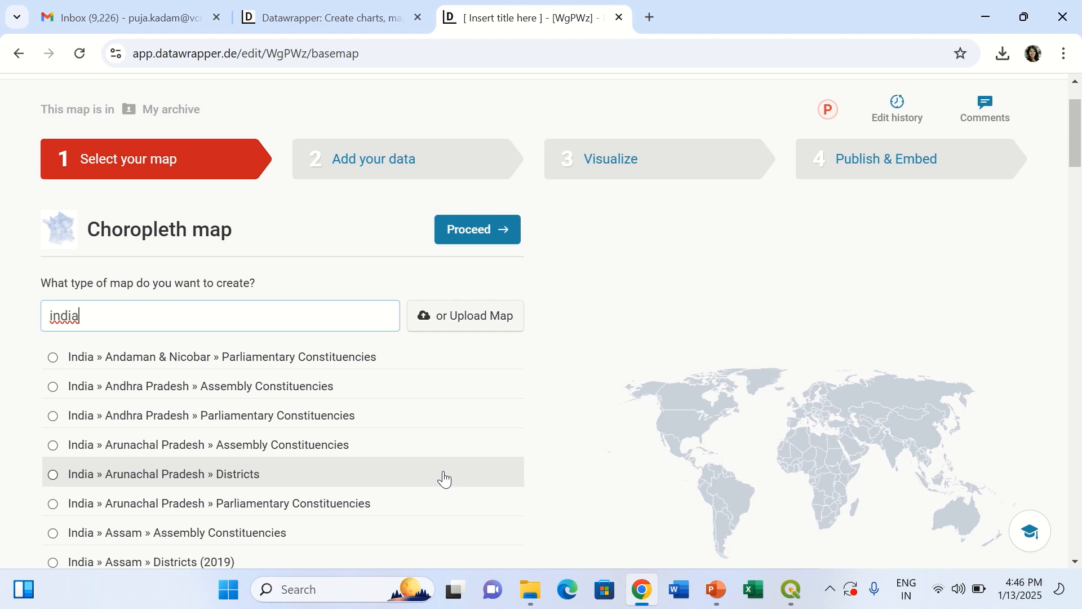
{"action": "mouse_move", "coordinate": [464, 314]}
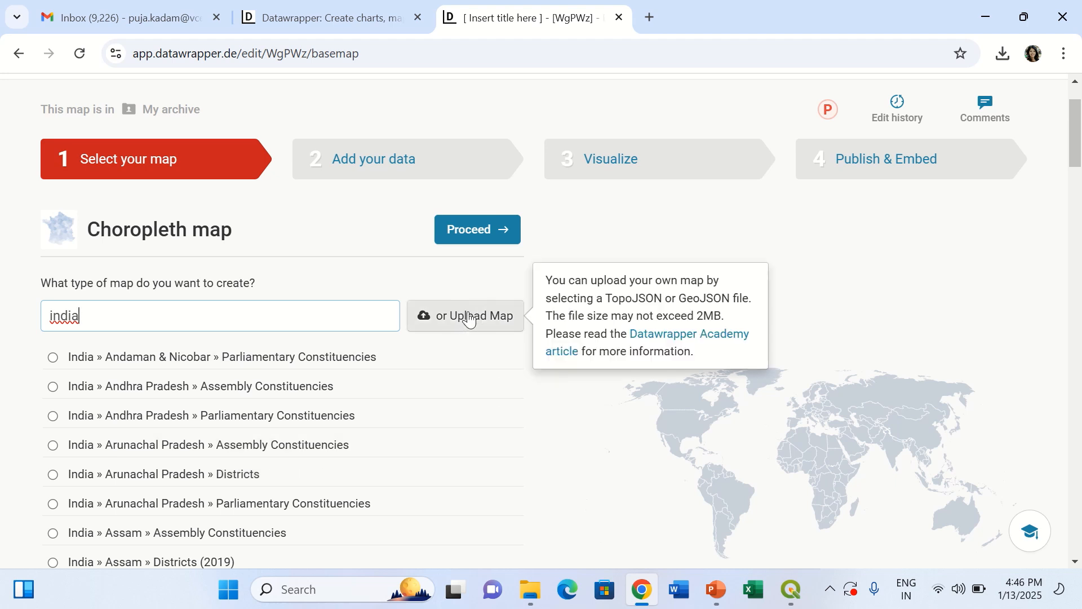
Search the basemaps for "world", select the World map and proceed to adding data
{"action": "left_click_drag", "start_coordinate": [164, 316], "coordinate": [12, 309]}
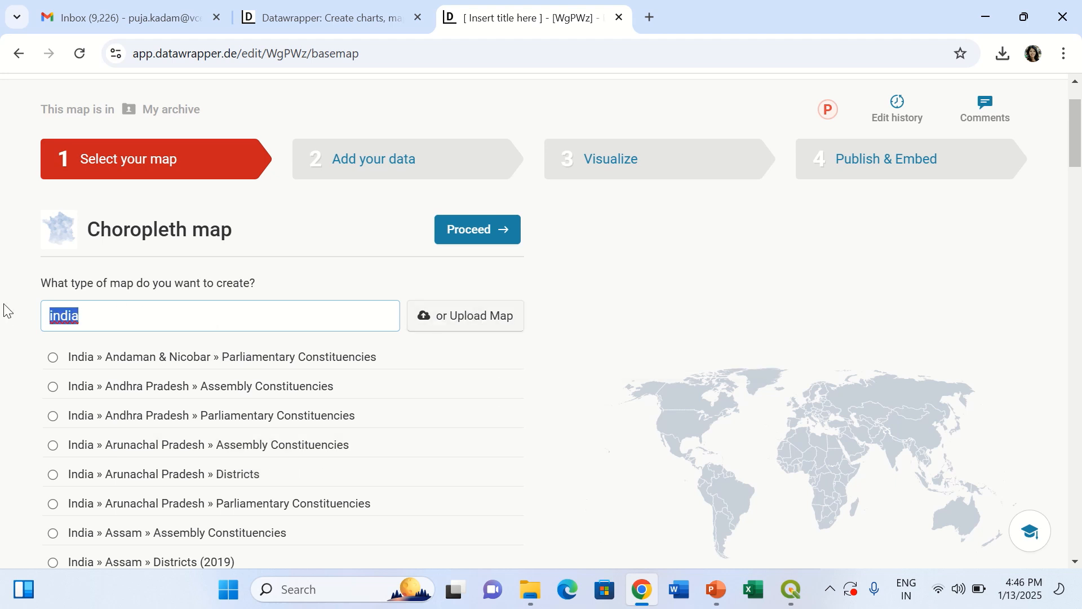
{"action": "type", "text": "world"}
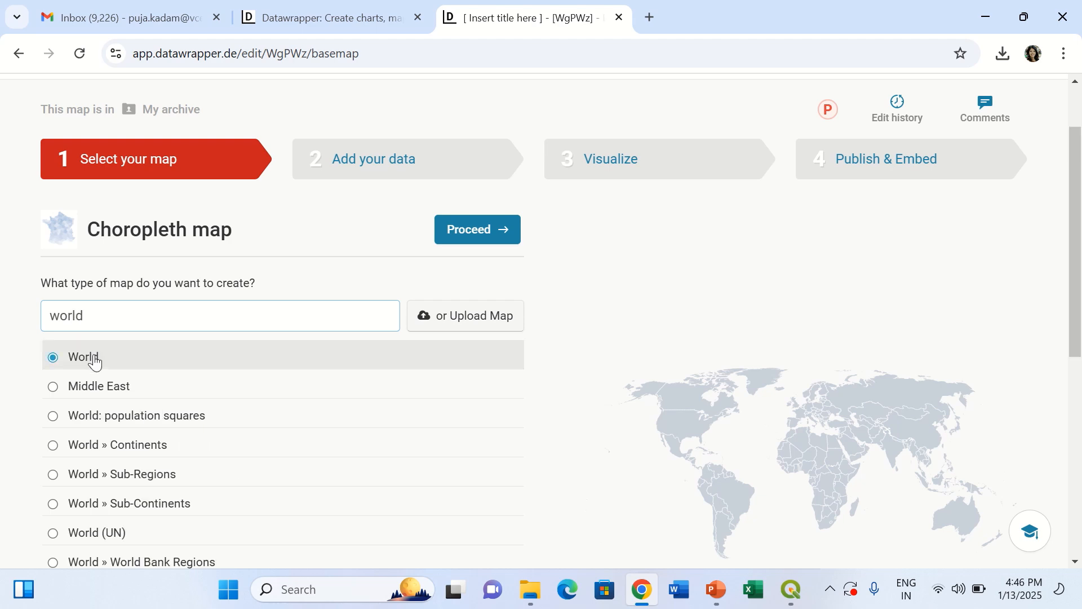
{"action": "left_click", "coordinate": [92, 357]}
{"action": "scroll", "coordinate": [567, 379], "scroll_direction": "down", "scroll_amount": 8}
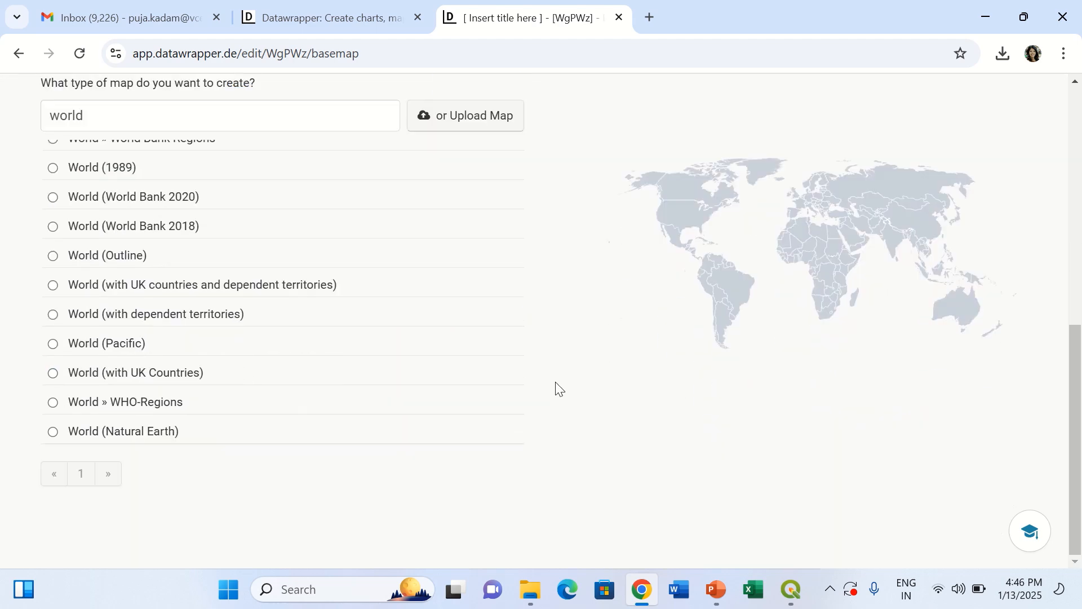
{"action": "scroll", "coordinate": [556, 387], "scroll_direction": "up", "scroll_amount": 6}
{"action": "scroll", "coordinate": [492, 389], "scroll_direction": "up", "scroll_amount": 2}
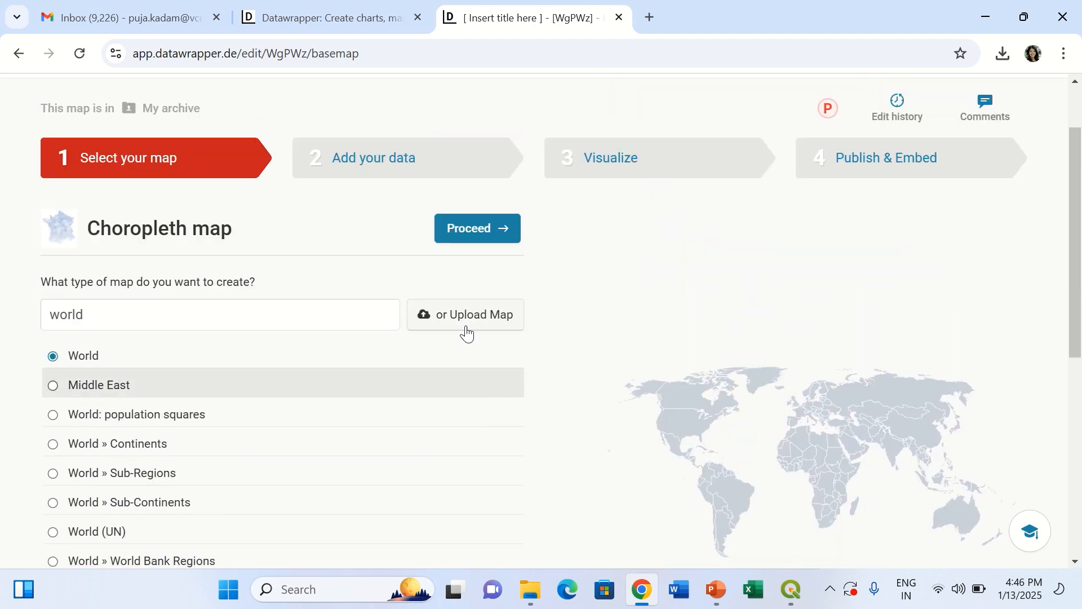
{"action": "left_click", "coordinate": [473, 228]}
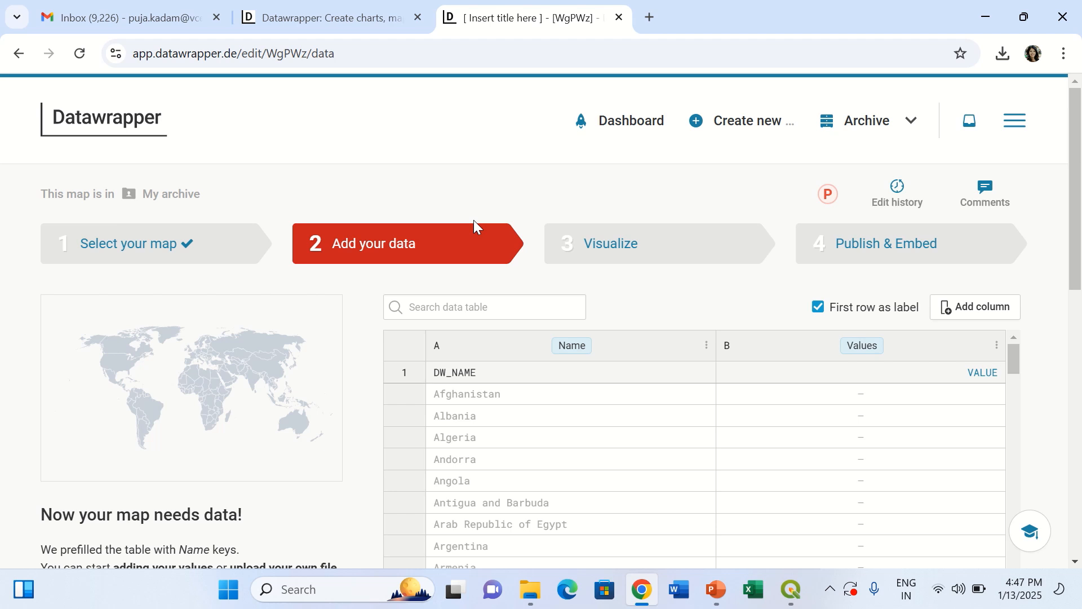
Examine the prefilled country name and value table and the options for uploading or pasting data
{"action": "left_click", "coordinate": [553, 397]}
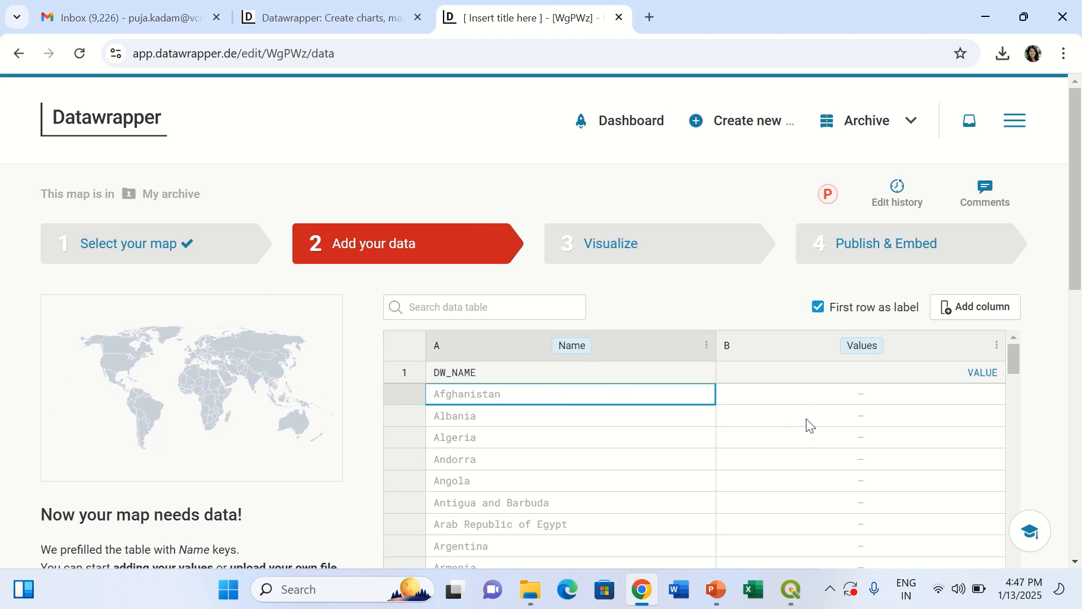
{"action": "scroll", "coordinate": [800, 427], "scroll_direction": "down", "scroll_amount": 3}
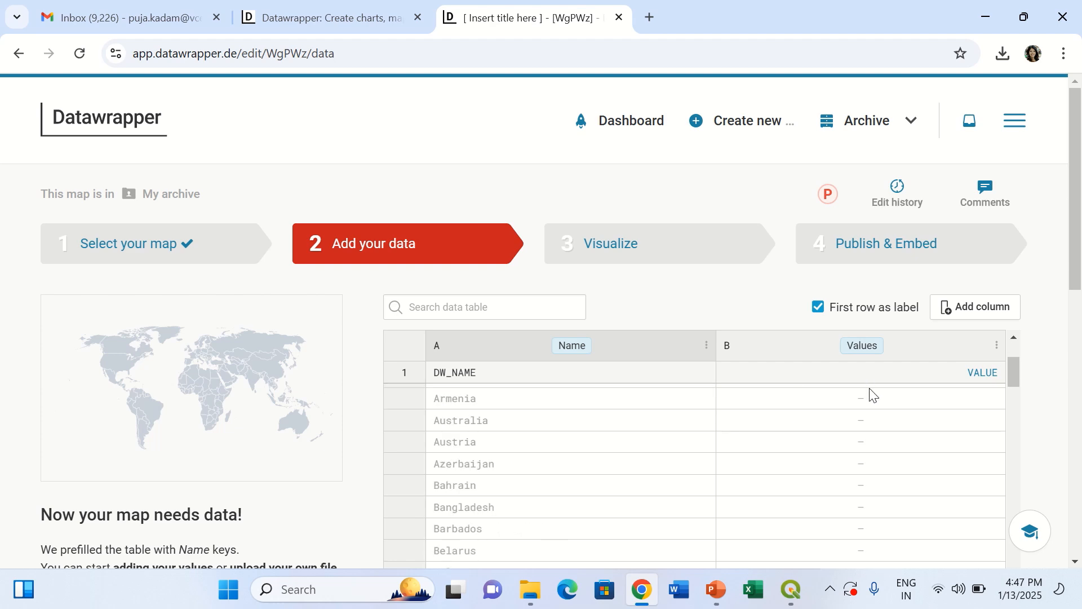
{"action": "scroll", "coordinate": [870, 391], "scroll_direction": "up", "scroll_amount": 3}
{"action": "left_click_drag", "start_coordinate": [1080, 236], "coordinate": [1080, 352]}
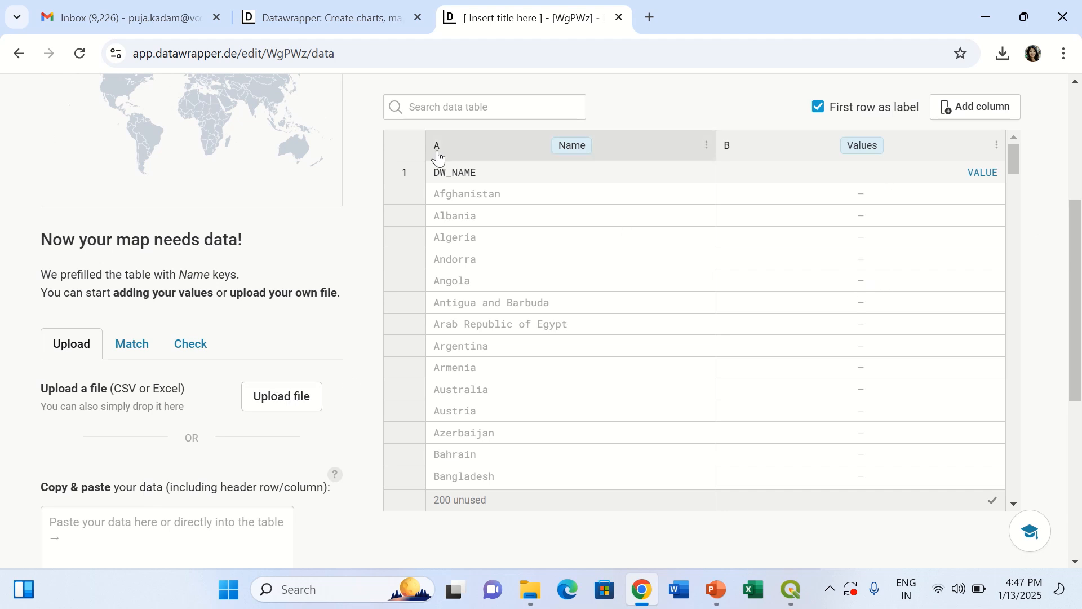
{"action": "left_click", "coordinate": [402, 148]}
{"action": "left_click", "coordinate": [662, 227]}
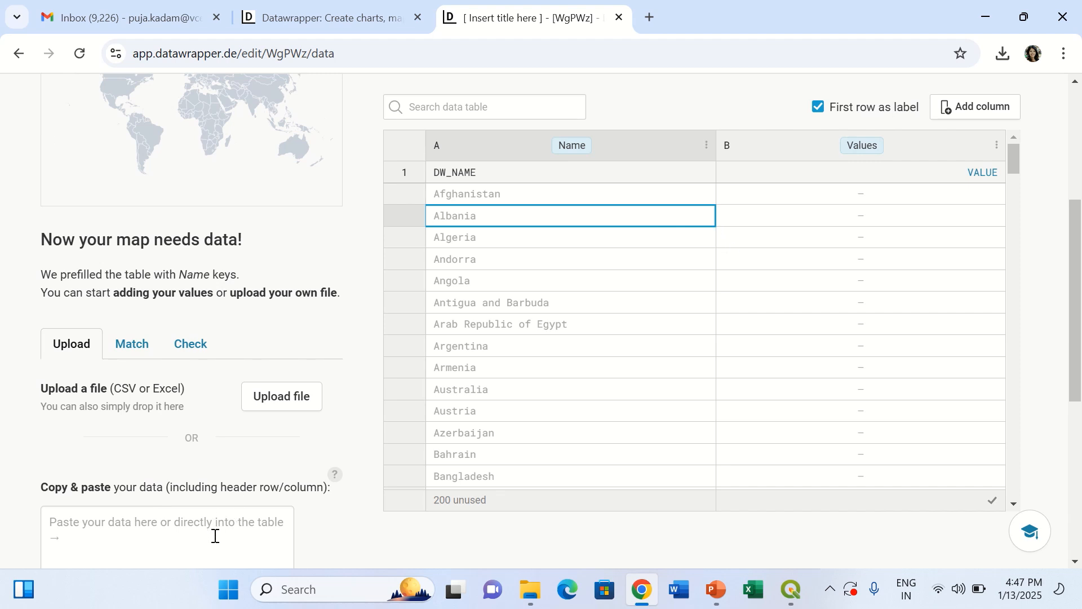
{"action": "scroll", "coordinate": [213, 528], "scroll_direction": "down", "scroll_amount": 1}
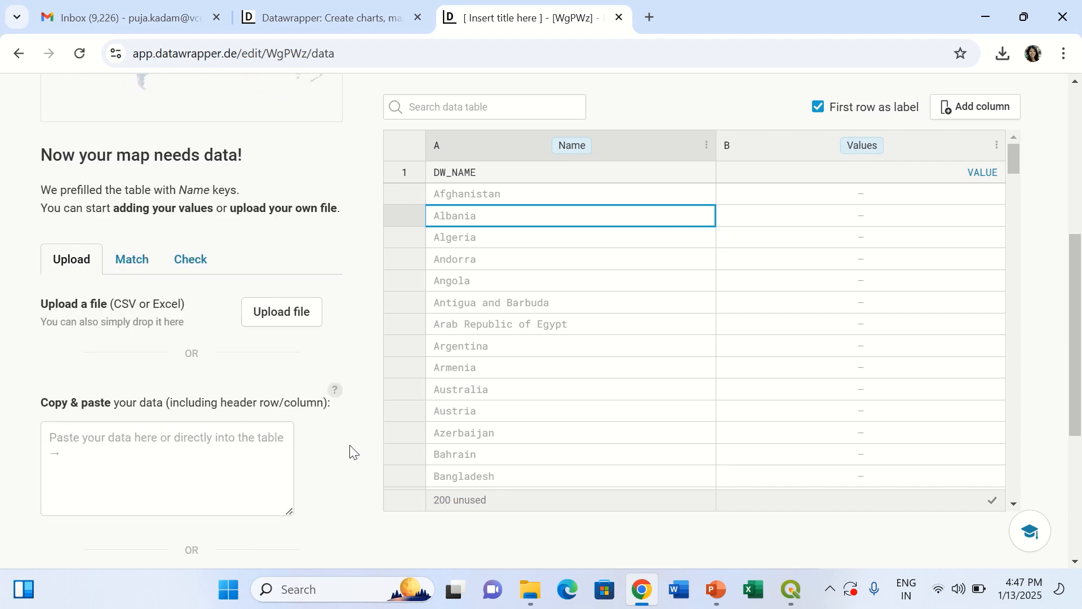
{"action": "scroll", "coordinate": [512, 423], "scroll_direction": "up", "scroll_amount": 3}
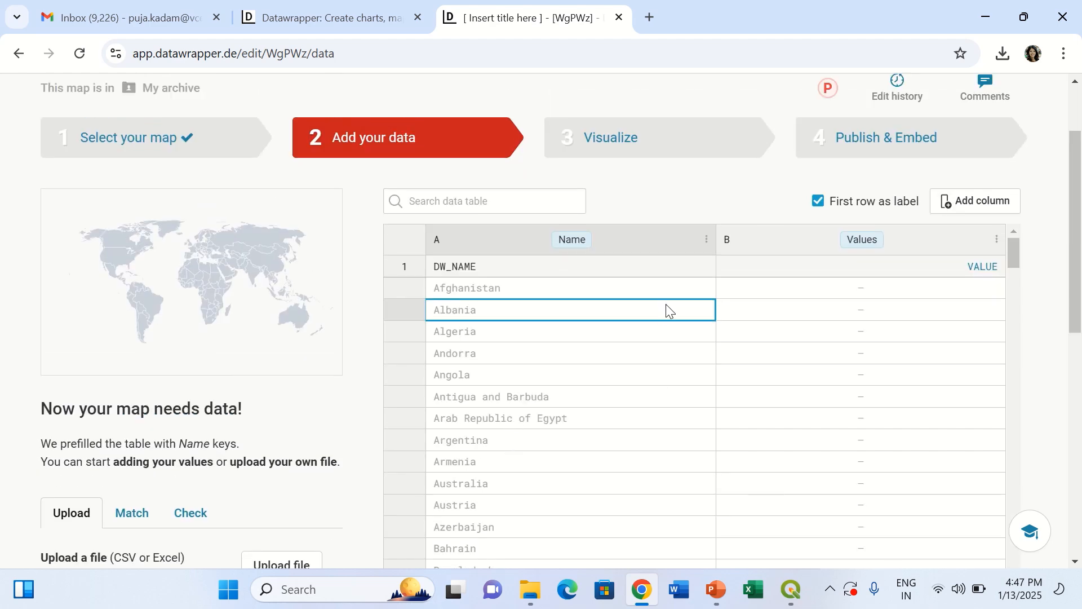
Switch to the CO2 emissions workbook in Excel, clear the whole-sheet selection and return to the table's header row
{"action": "left_click", "coordinate": [984, 13]}
{"action": "left_click", "coordinate": [1063, 20]}
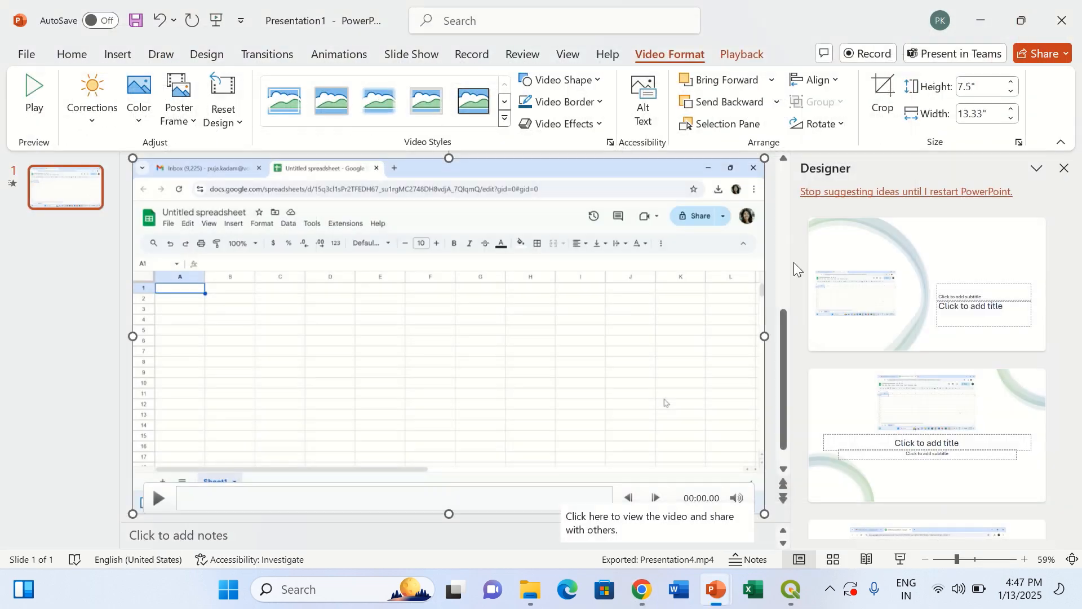
{"action": "left_click", "coordinate": [986, 25]}
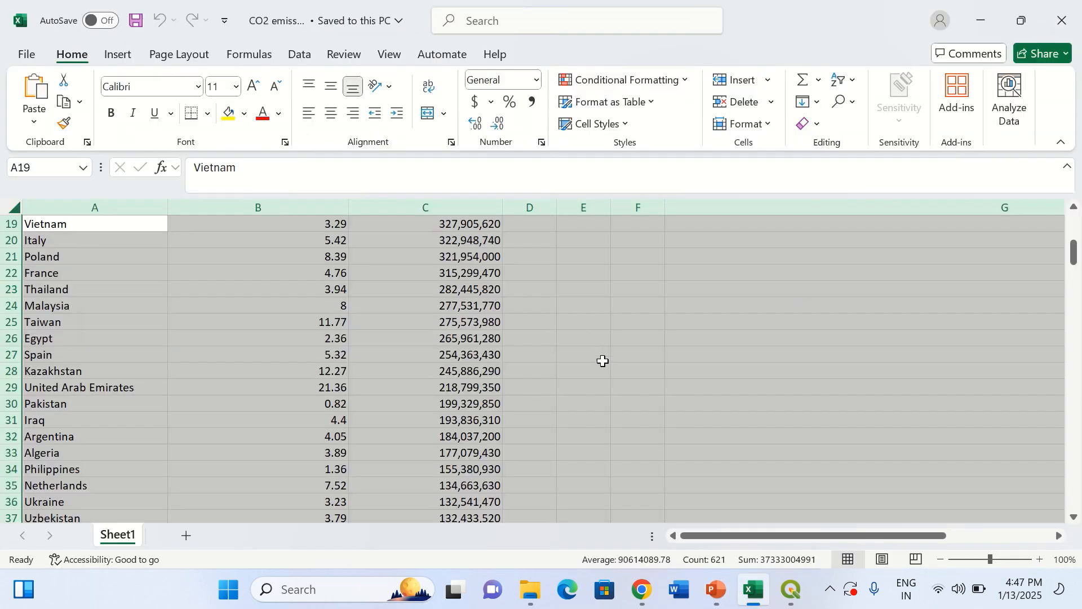
{"action": "left_click", "coordinate": [603, 360]}
{"action": "scroll", "coordinate": [592, 382], "scroll_direction": "up", "scroll_amount": 6}
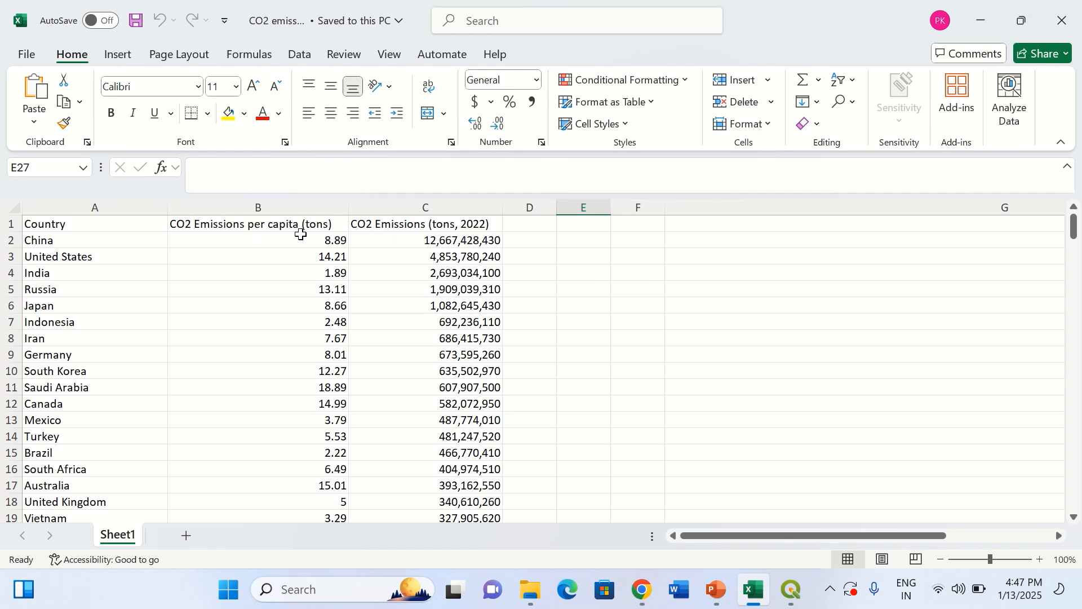
Select the entire CO2 emissions worksheet and copy it
{"action": "left_click", "coordinate": [412, 258]}
{"action": "left_click", "coordinate": [211, 260]}
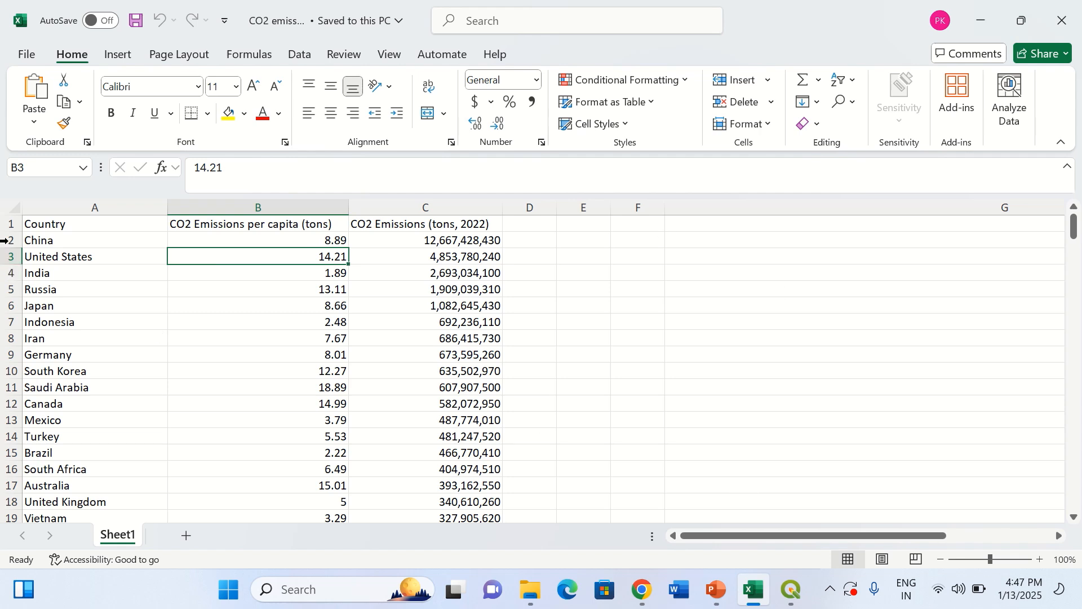
{"action": "left_click", "coordinate": [16, 207]}
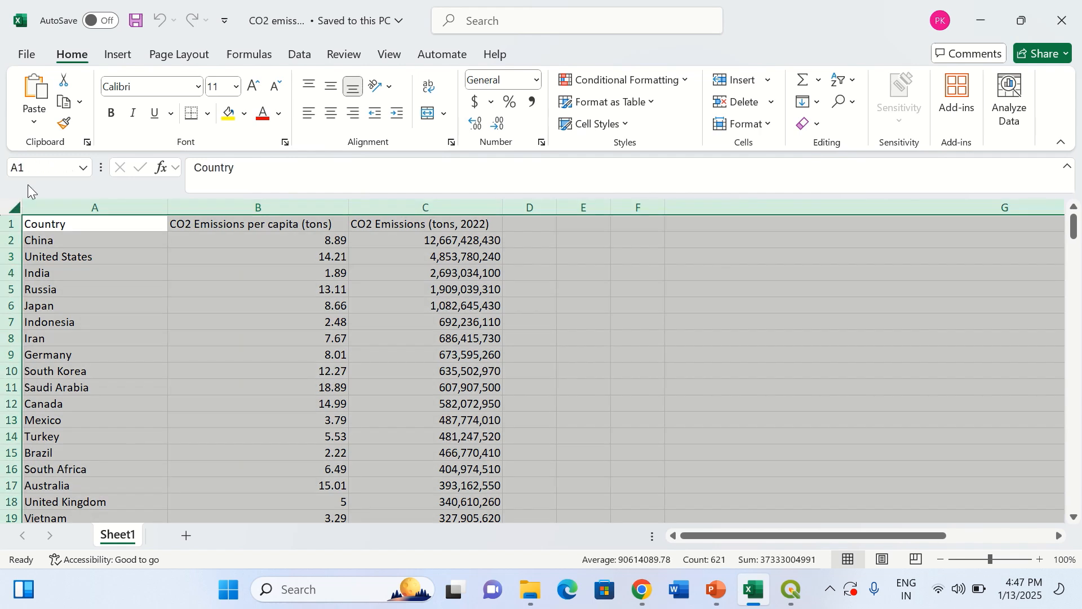
{"action": "key", "text": "ctrl+c"}
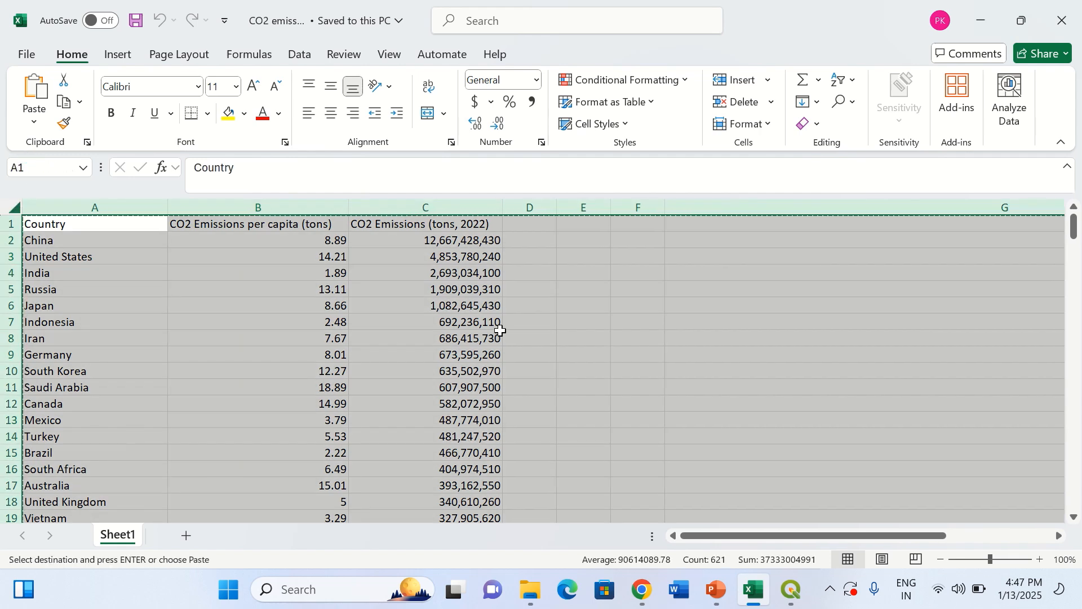
Switch to Datawrapper in Chrome and paste the copied data over the whole prefilled country table
{"action": "left_click", "coordinate": [642, 589]}
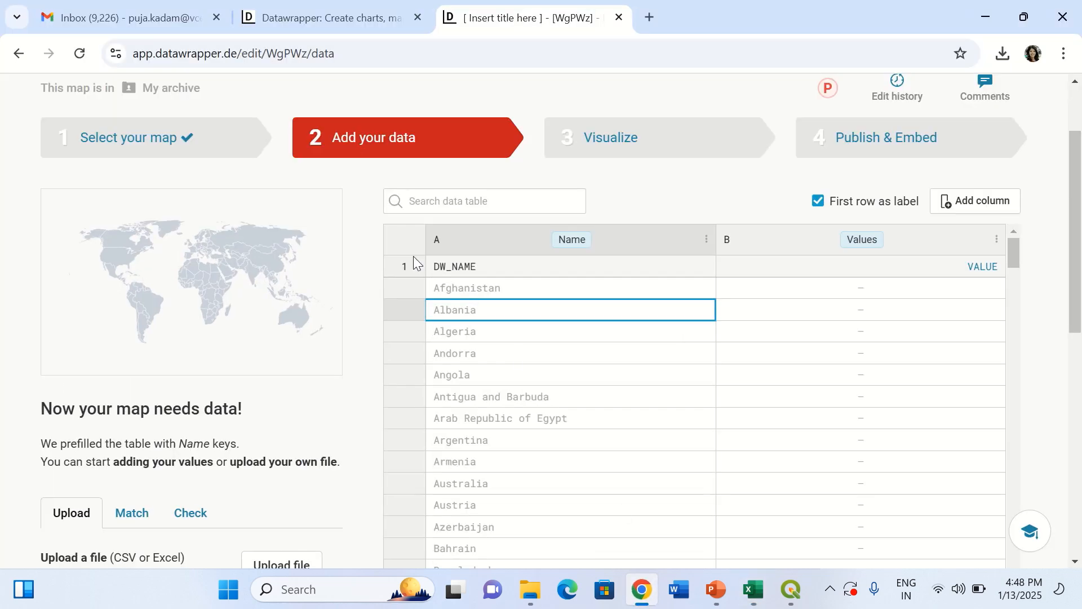
{"action": "left_click", "coordinate": [407, 245]}
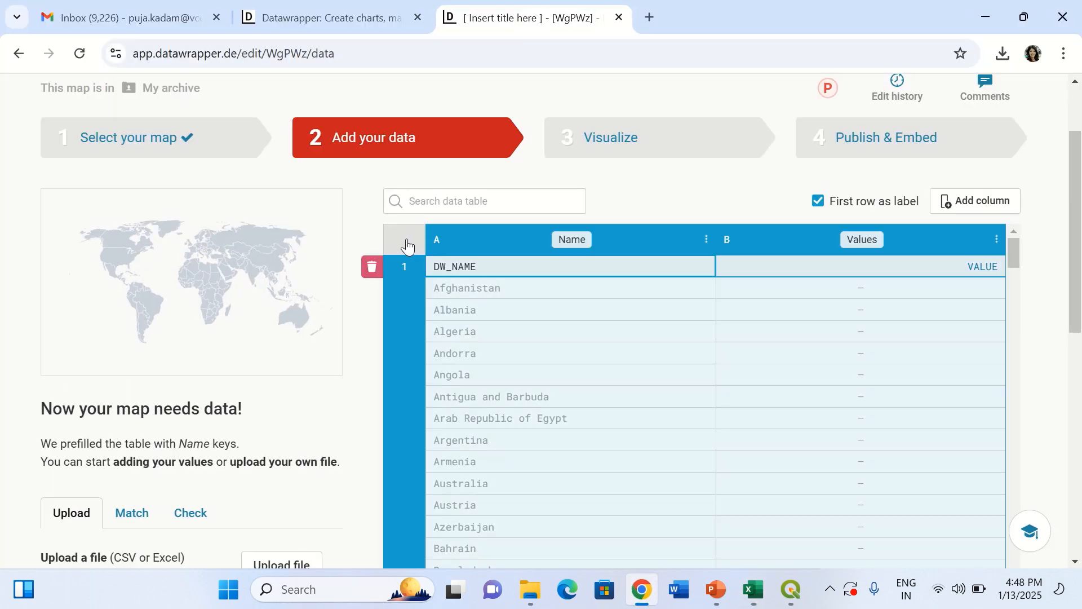
{"action": "key", "text": "ctrl+v"}
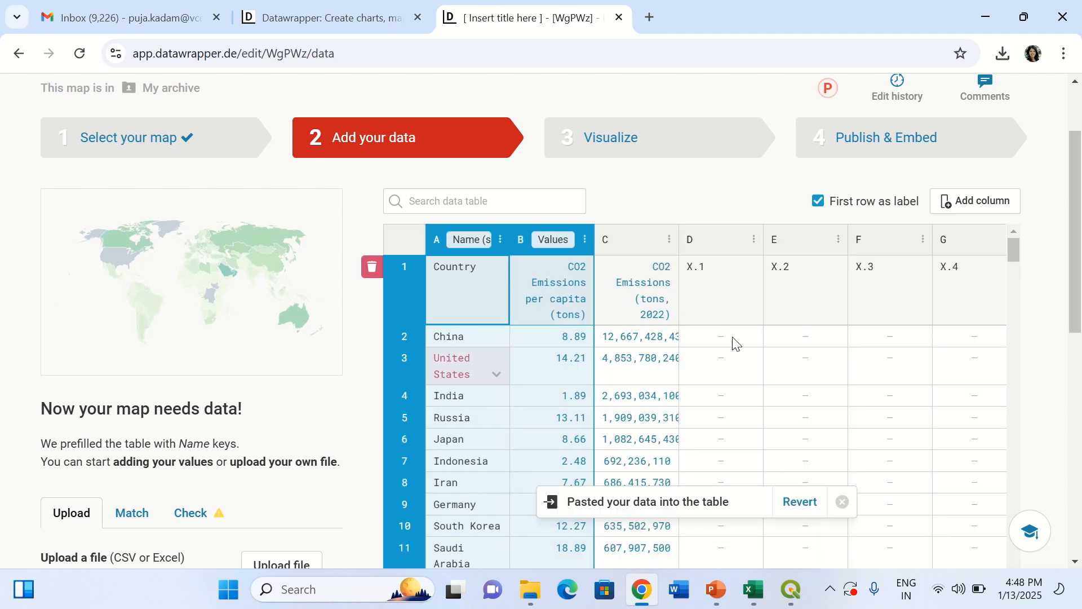
Match the unmatched "United States" entry to the suggested map name UNITED STATES OF AMERICA
{"action": "left_click", "coordinate": [760, 371]}
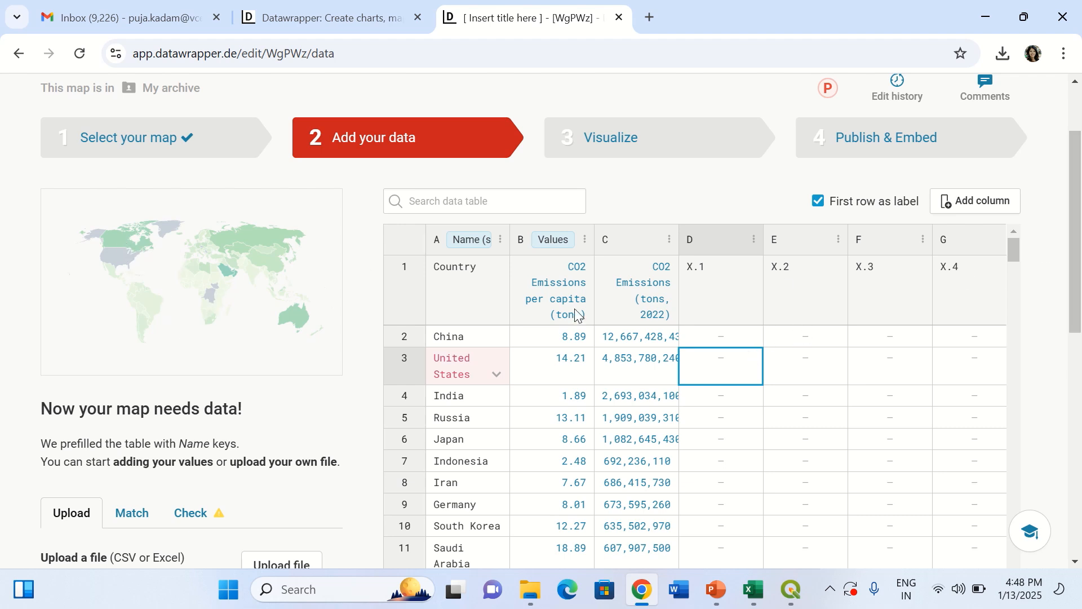
{"action": "left_click", "coordinate": [497, 383]}
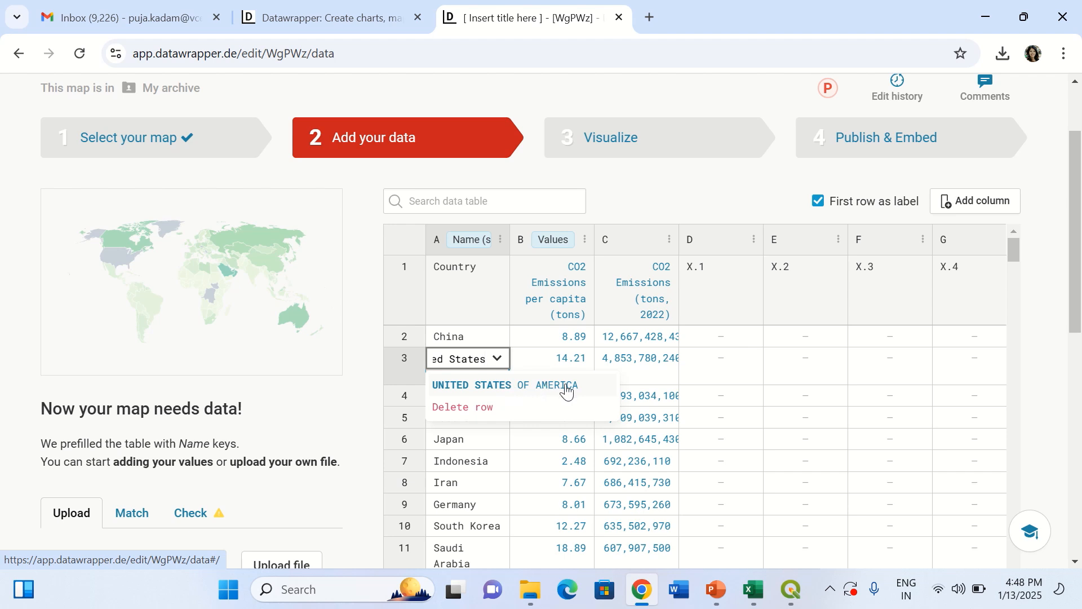
{"action": "left_click", "coordinate": [566, 390]}
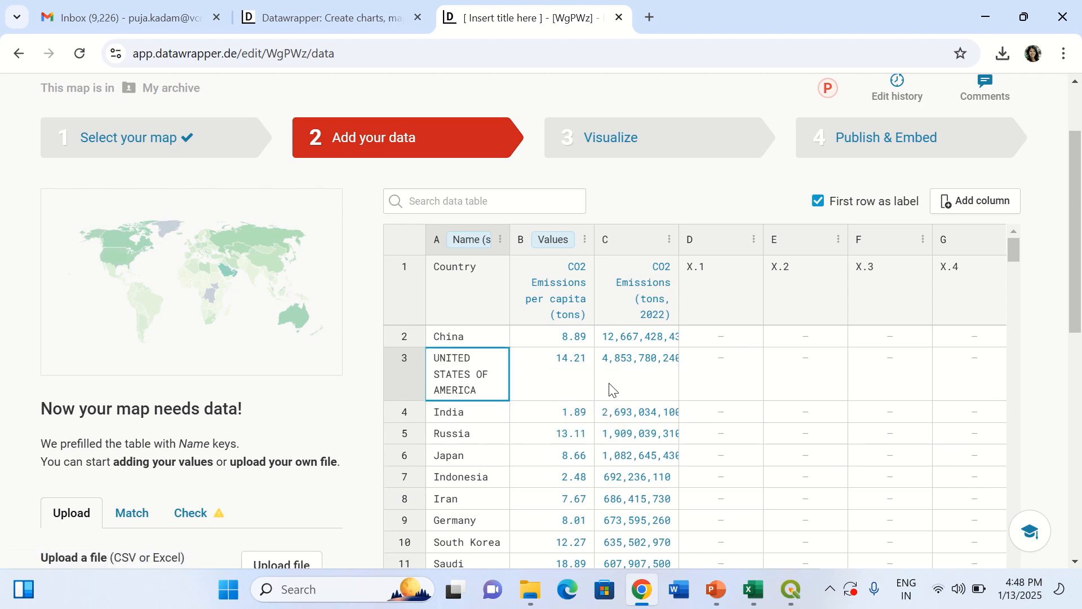
Find the unmatched "Czech Republic (Czechia)" entry in the table and assign it to Democratic Republic of Congo
{"action": "scroll", "coordinate": [641, 376], "scroll_direction": "down", "scroll_amount": 2}
{"action": "scroll", "coordinate": [640, 377], "scroll_direction": "down", "scroll_amount": 3}
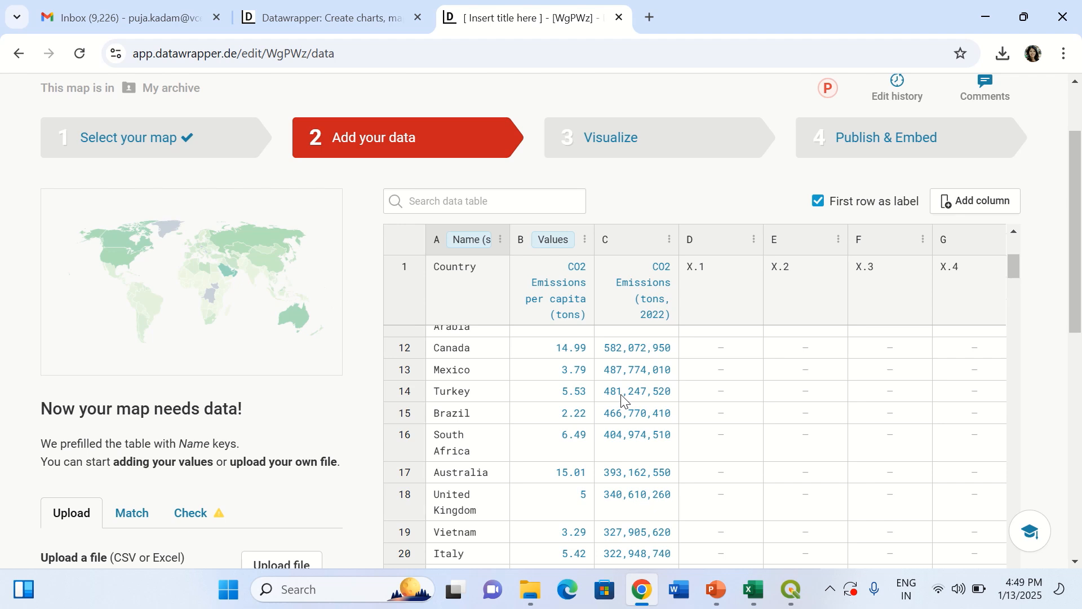
{"action": "scroll", "coordinate": [567, 428], "scroll_direction": "down", "scroll_amount": 10}
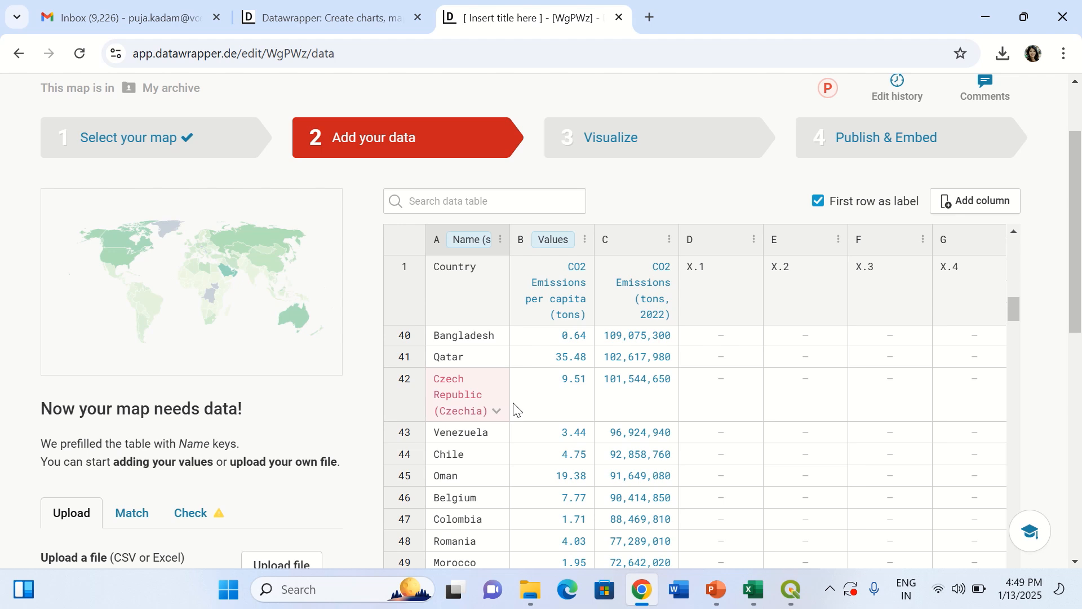
{"action": "left_click", "coordinate": [496, 413]}
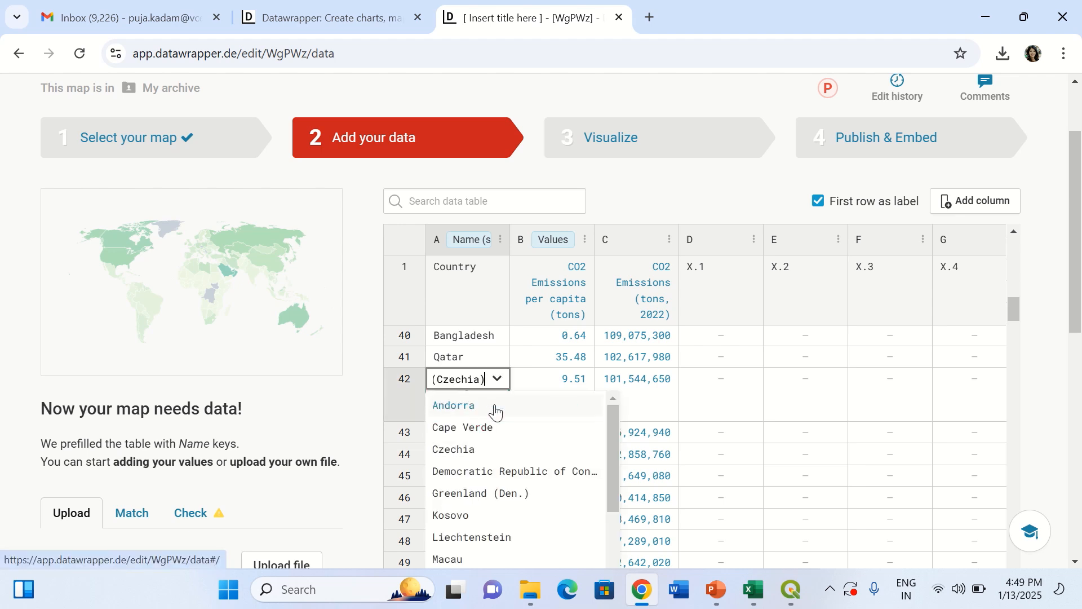
{"action": "left_click", "coordinate": [499, 474]}
Look over further table rows, open the data matching settings and choose CO2 Emissions per capita (tons) as the Values column
{"action": "scroll", "coordinate": [566, 439], "scroll_direction": "down", "scroll_amount": 2}
{"action": "scroll", "coordinate": [566, 440], "scroll_direction": "down", "scroll_amount": 2}
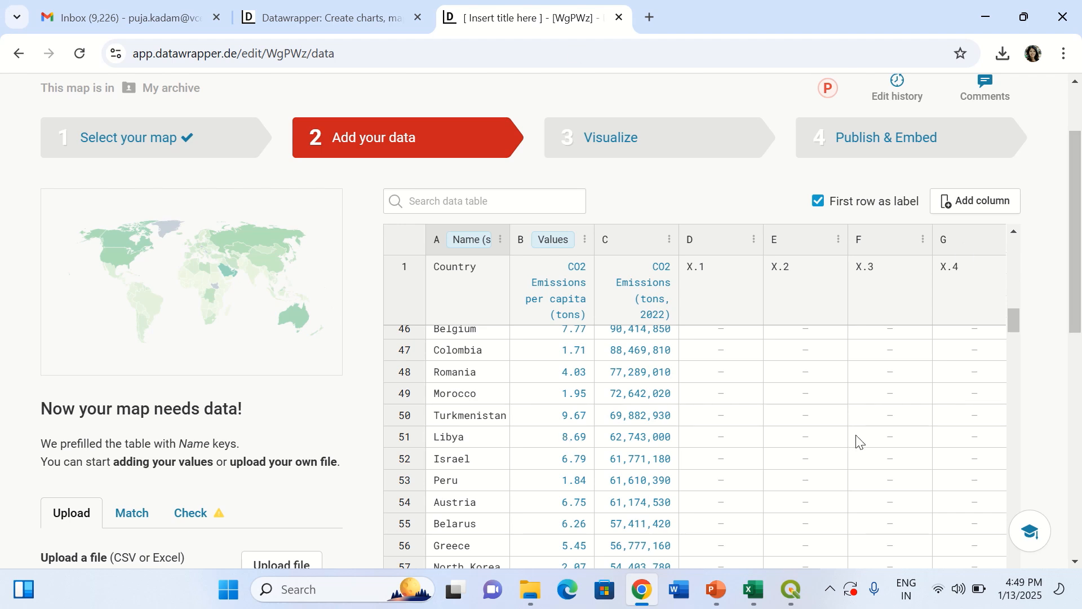
{"action": "scroll", "coordinate": [574, 372], "scroll_direction": "down", "scroll_amount": 6}
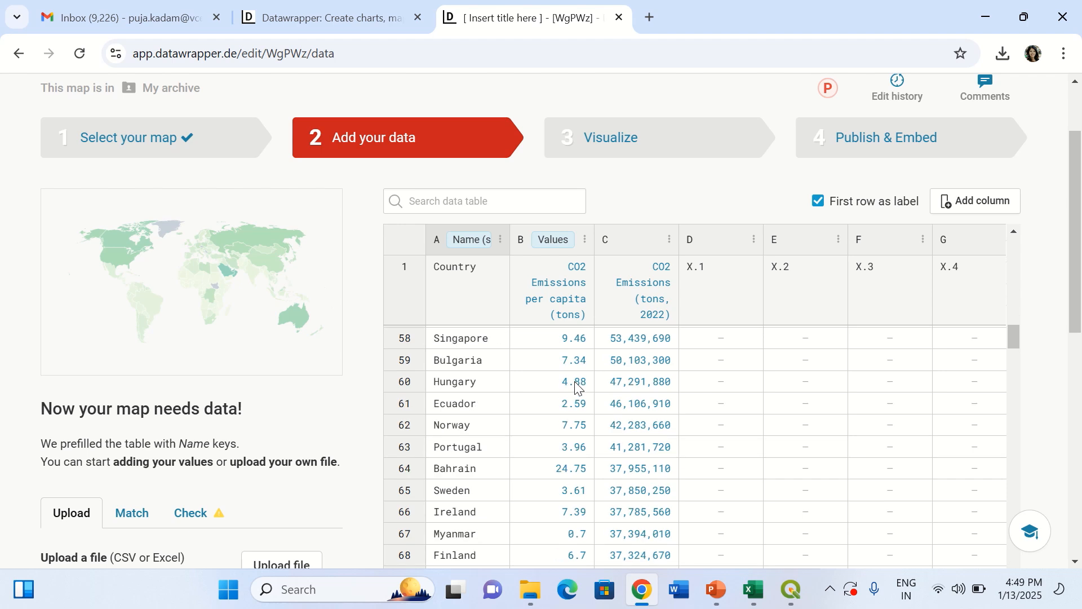
{"action": "scroll", "coordinate": [575, 386], "scroll_direction": "down", "scroll_amount": 6}
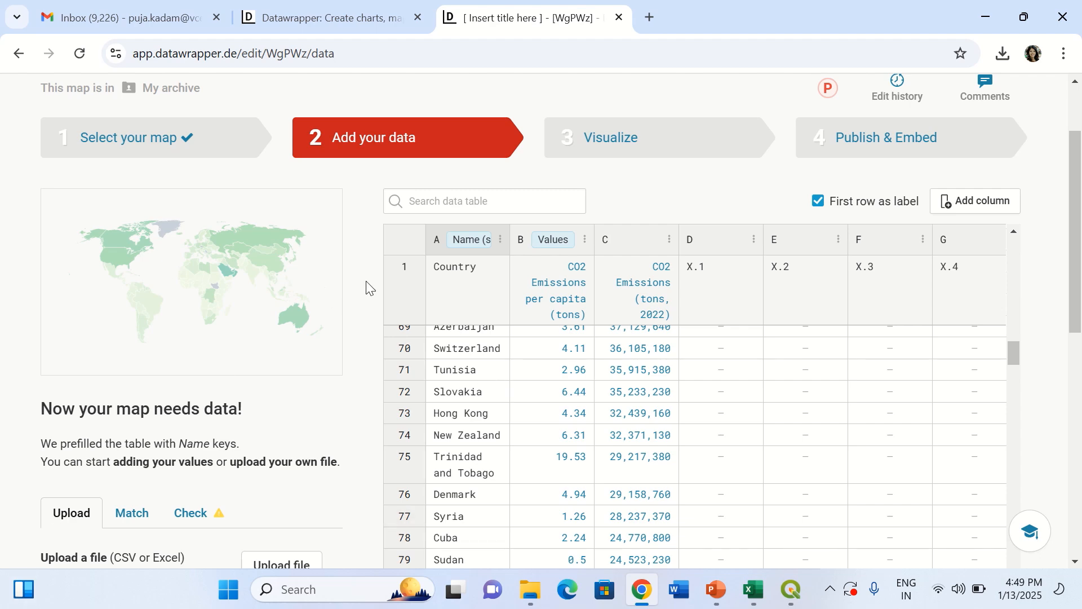
{"action": "scroll", "coordinate": [374, 429], "scroll_direction": "down", "scroll_amount": 6}
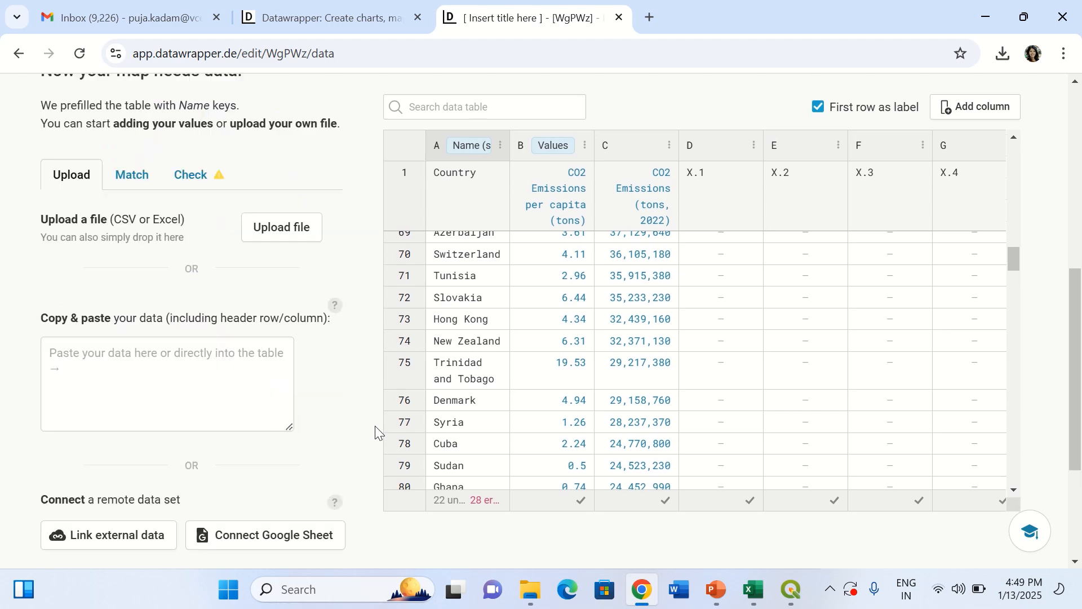
{"action": "scroll", "coordinate": [374, 424], "scroll_direction": "up", "scroll_amount": 3}
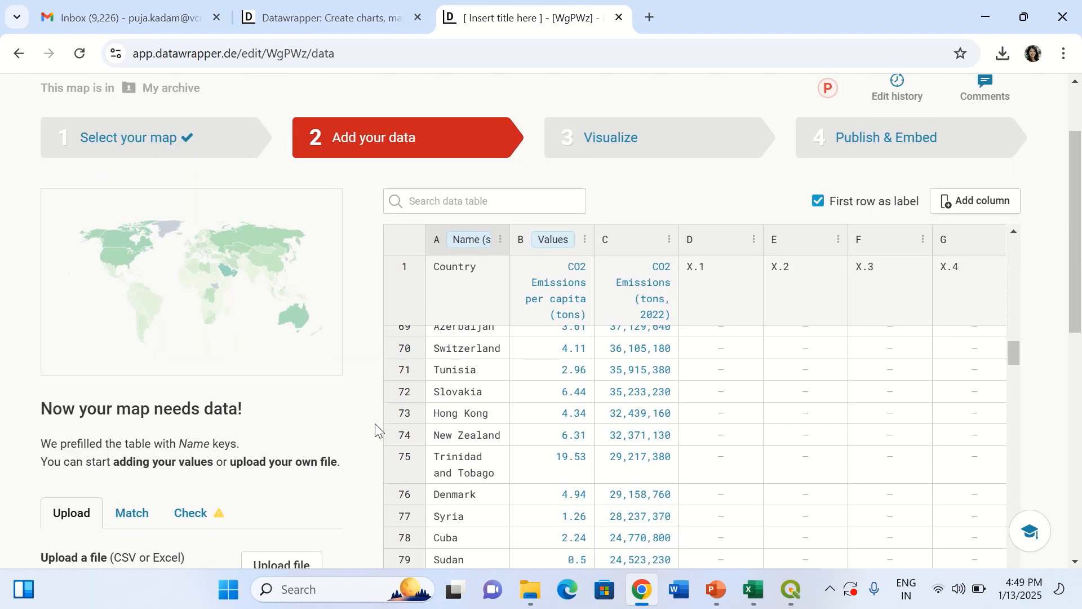
{"action": "left_click", "coordinate": [133, 513]}
{"action": "scroll", "coordinate": [359, 349], "scroll_direction": "down", "scroll_amount": 4}
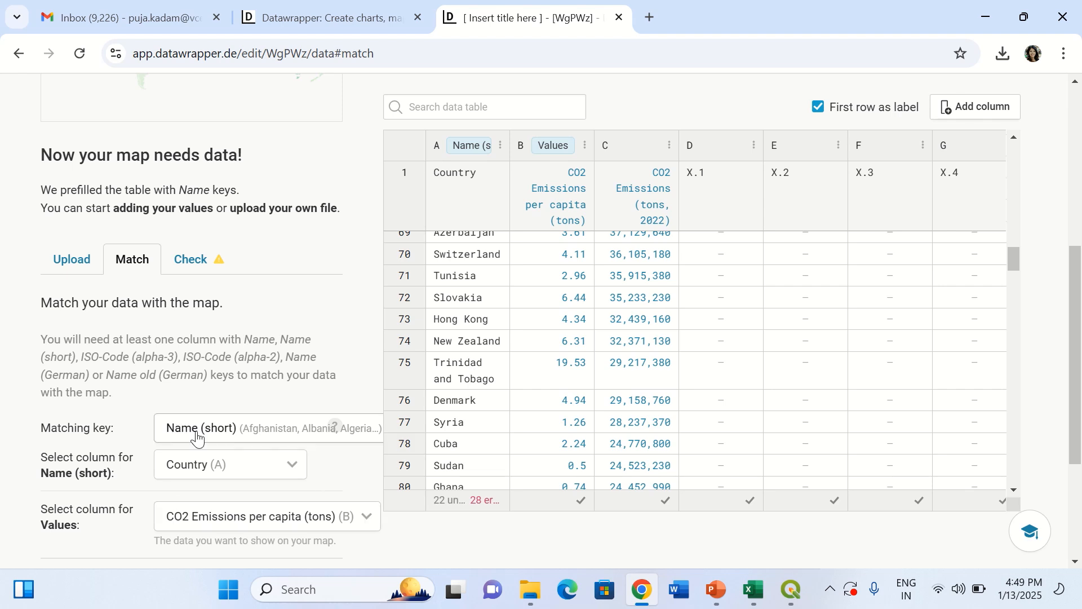
{"action": "scroll", "coordinate": [169, 434], "scroll_direction": "down", "scroll_amount": 1}
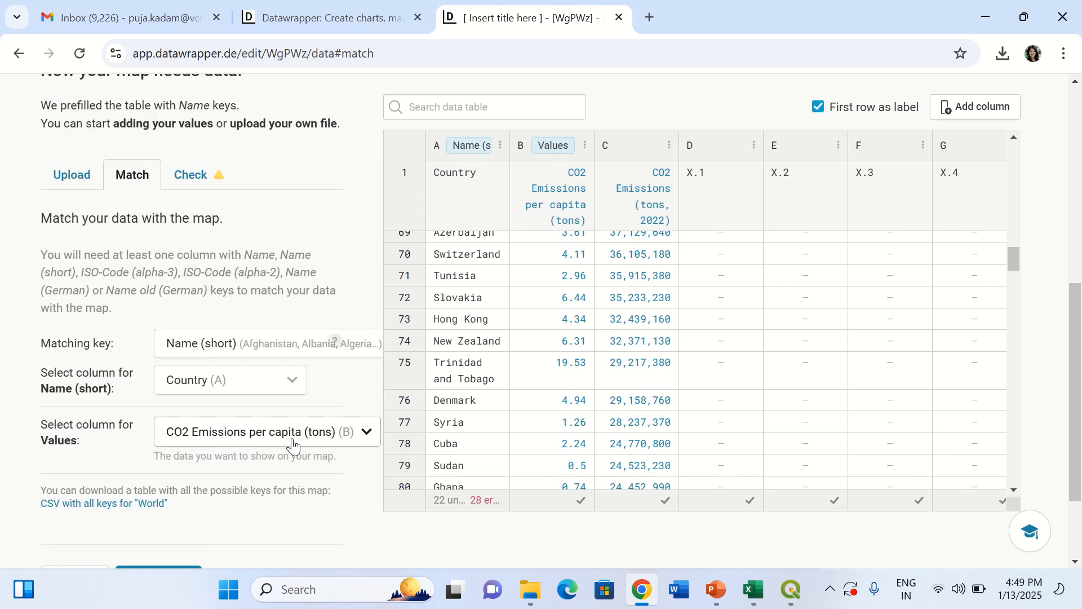
{"action": "left_click", "coordinate": [314, 441]}
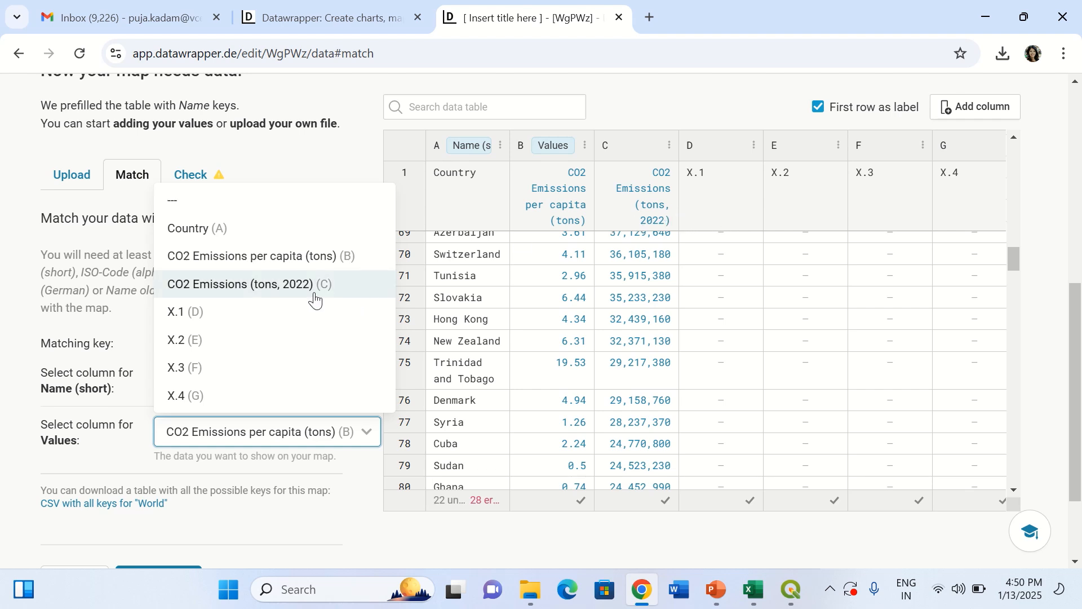
{"action": "left_click", "coordinate": [319, 260]}
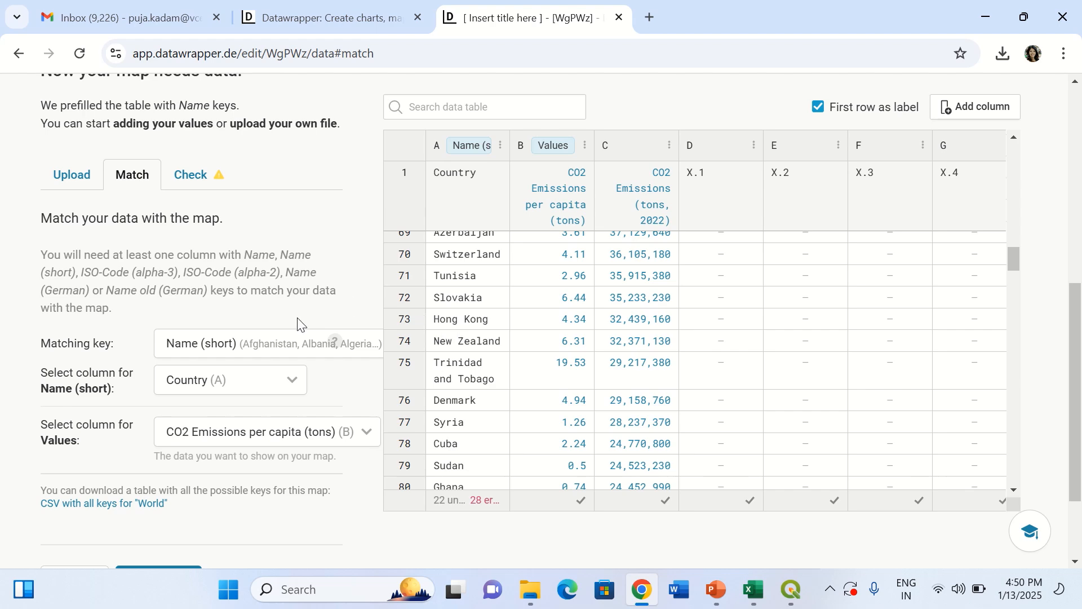
Check the data for unmatched entries and assign the Puerto Rico row to Andorra
{"action": "left_click", "coordinate": [195, 178]}
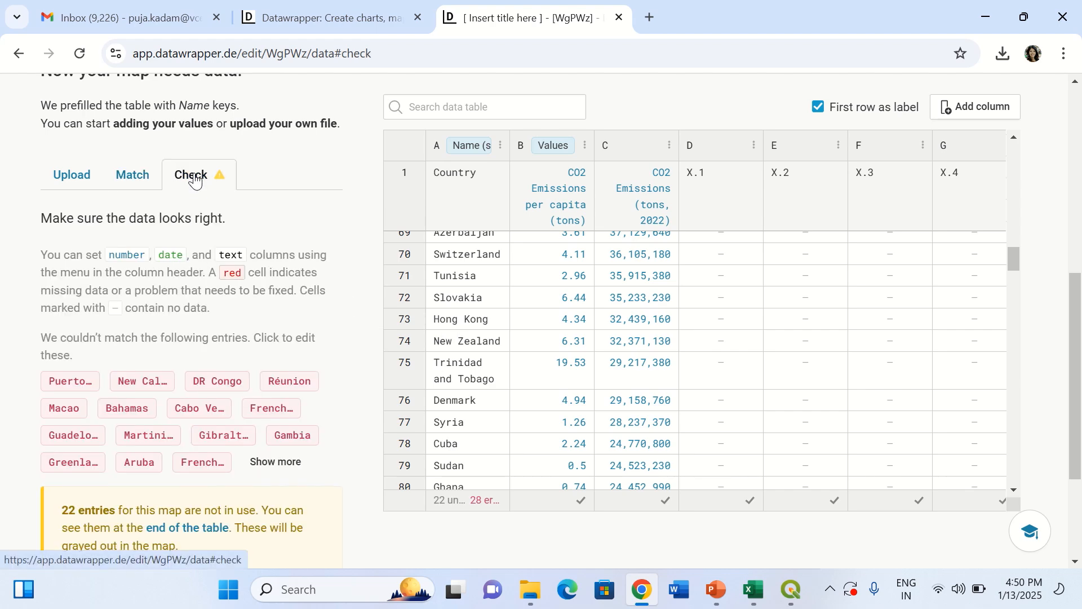
{"action": "scroll", "coordinate": [778, 322], "scroll_direction": "up", "scroll_amount": 5}
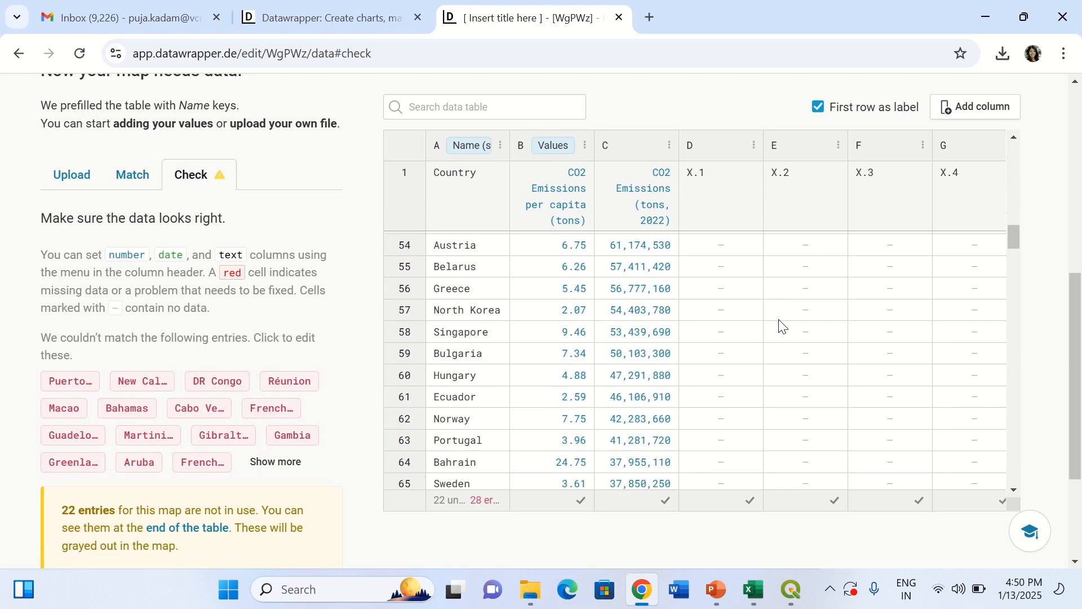
{"action": "scroll", "coordinate": [643, 329], "scroll_direction": "down", "scroll_amount": 10}
{"action": "scroll", "coordinate": [643, 328], "scroll_direction": "down", "scroll_amount": 3}
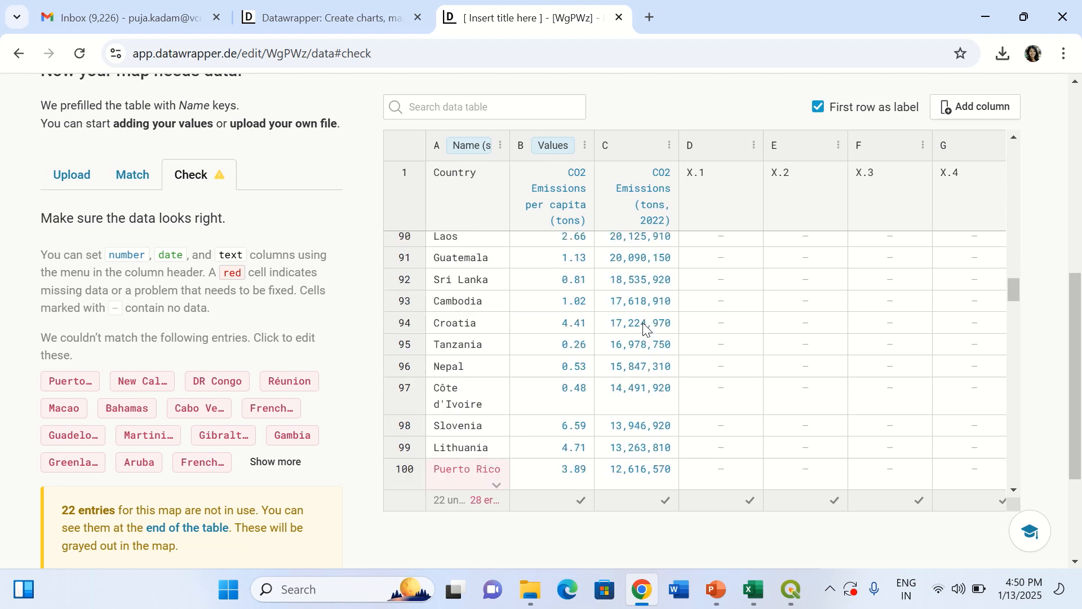
{"action": "scroll", "coordinate": [643, 328], "scroll_direction": "down", "scroll_amount": 2}
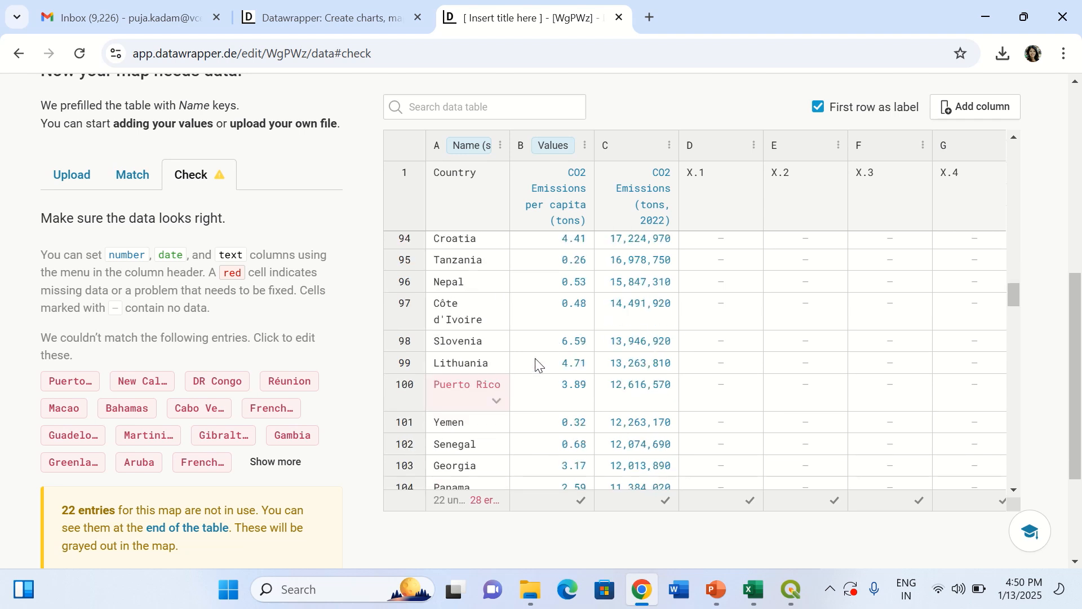
{"action": "scroll", "coordinate": [538, 365], "scroll_direction": "down", "scroll_amount": 2}
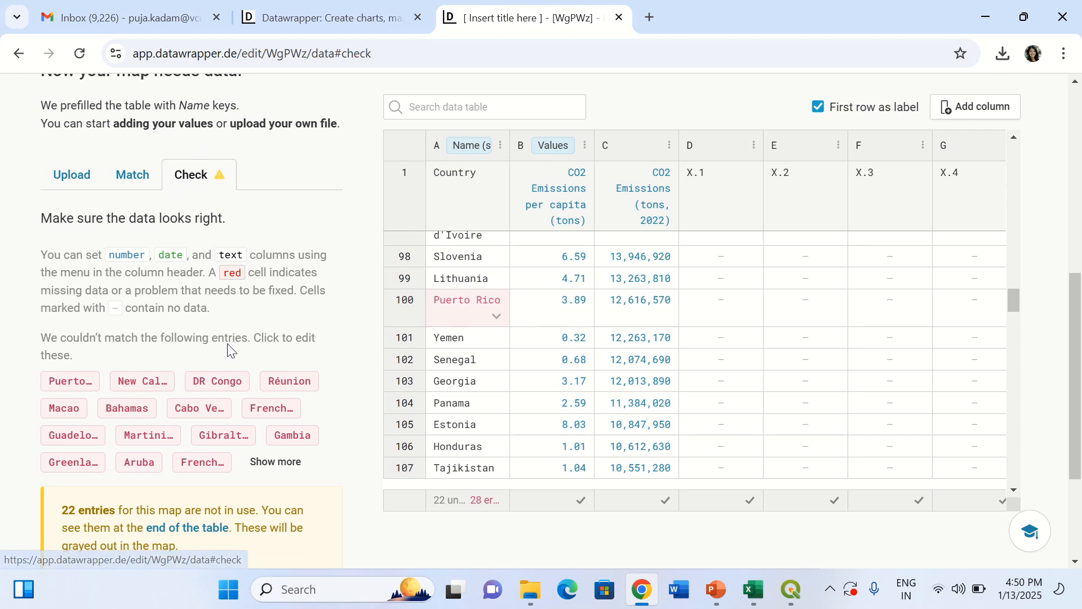
{"action": "left_click", "coordinate": [72, 384]}
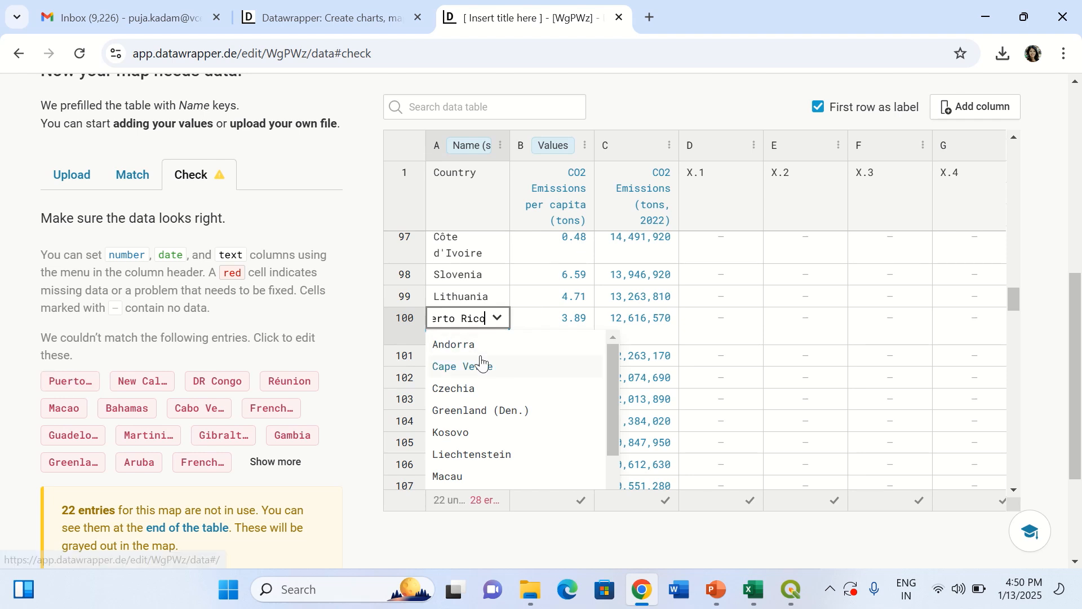
{"action": "left_click", "coordinate": [478, 352]}
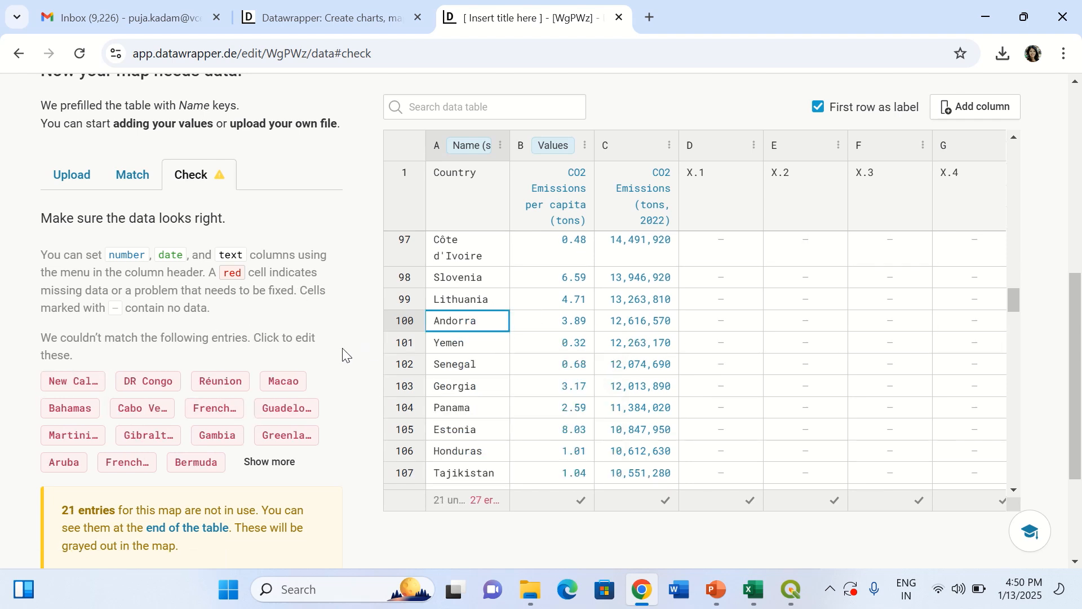
Review the remaining unmatched entries and table rows, and proceed to visualizing the map
{"action": "scroll", "coordinate": [264, 426], "scroll_direction": "down", "scroll_amount": 1}
{"action": "scroll", "coordinate": [264, 426], "scroll_direction": "down", "scroll_amount": 3}
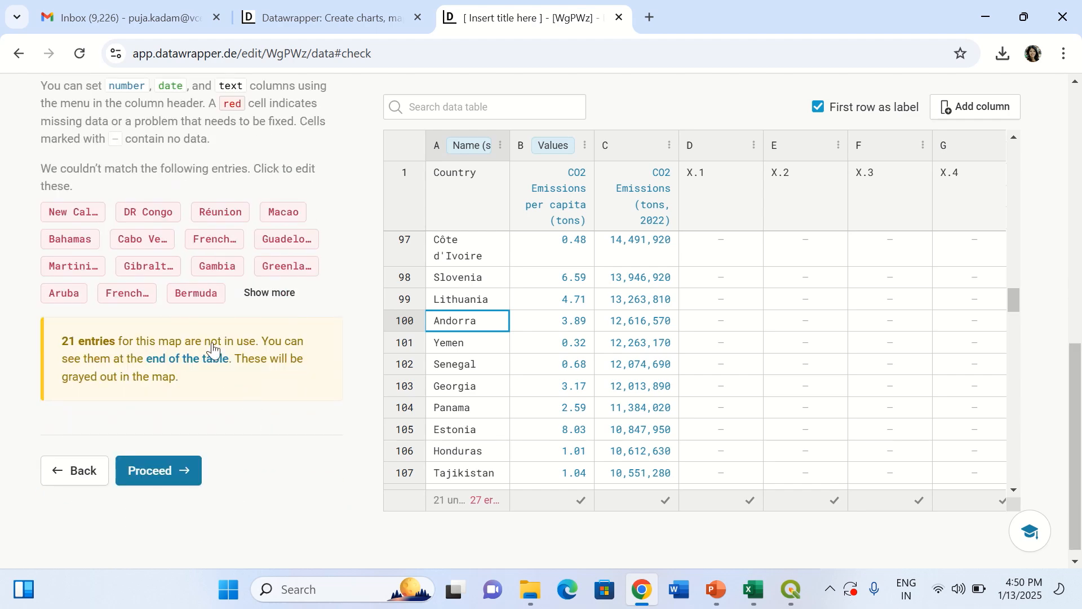
{"action": "scroll", "coordinate": [325, 308], "scroll_direction": "up", "scroll_amount": 6}
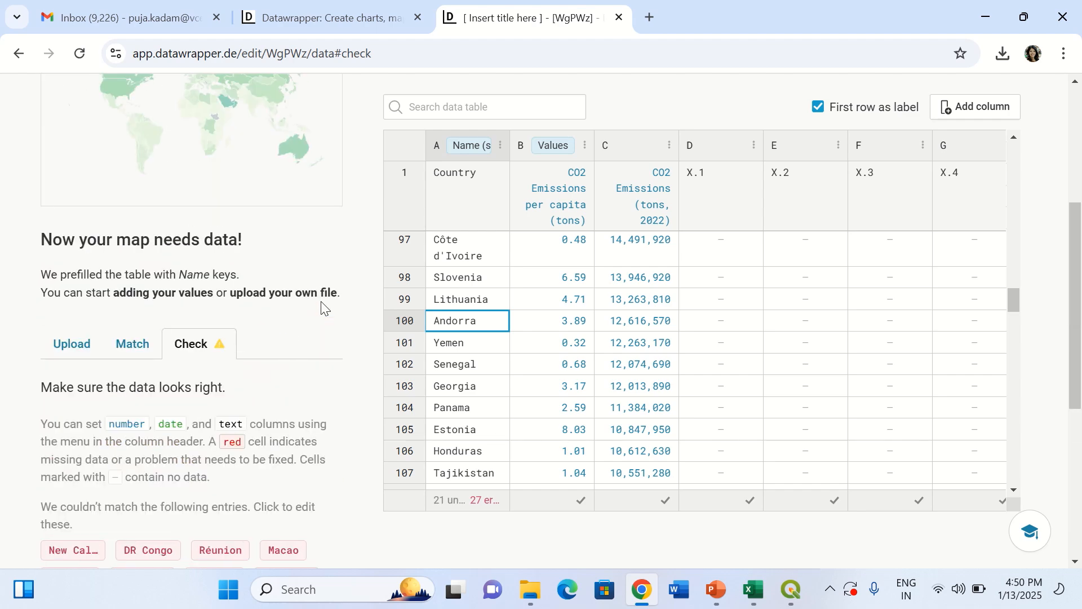
{"action": "scroll", "coordinate": [407, 273], "scroll_direction": "up", "scroll_amount": 4}
{"action": "scroll", "coordinate": [407, 273], "scroll_direction": "up", "scroll_amount": 6}
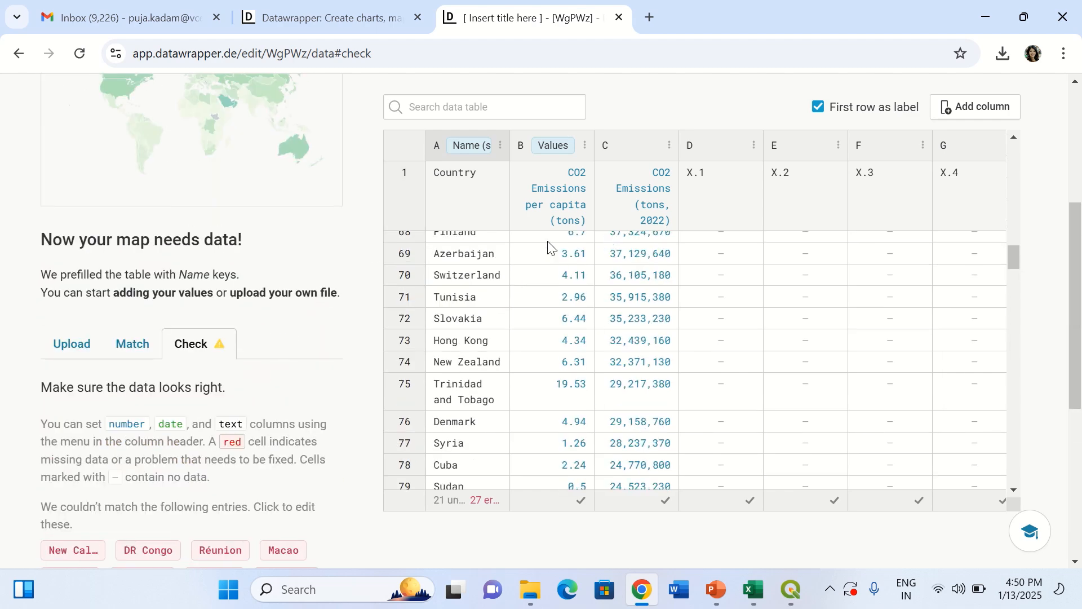
{"action": "scroll", "coordinate": [292, 443], "scroll_direction": "down", "scroll_amount": 6}
{"action": "left_click", "coordinate": [192, 462]}
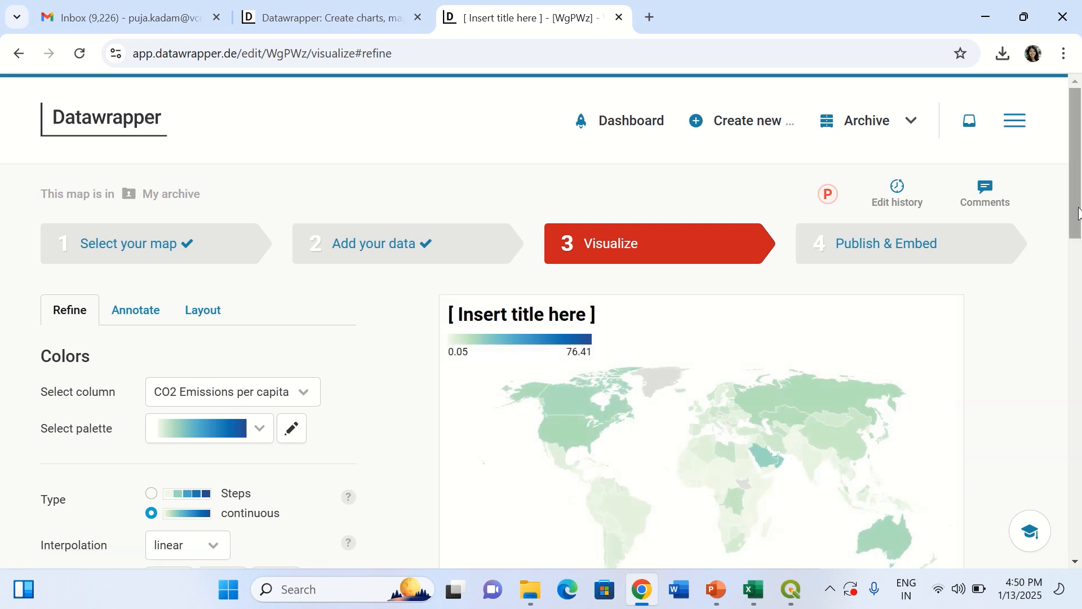
Change the map's color palette to the yellow-orange-purple gradient
{"action": "scroll", "coordinate": [1080, 254], "scroll_direction": "down", "scroll_amount": 3}
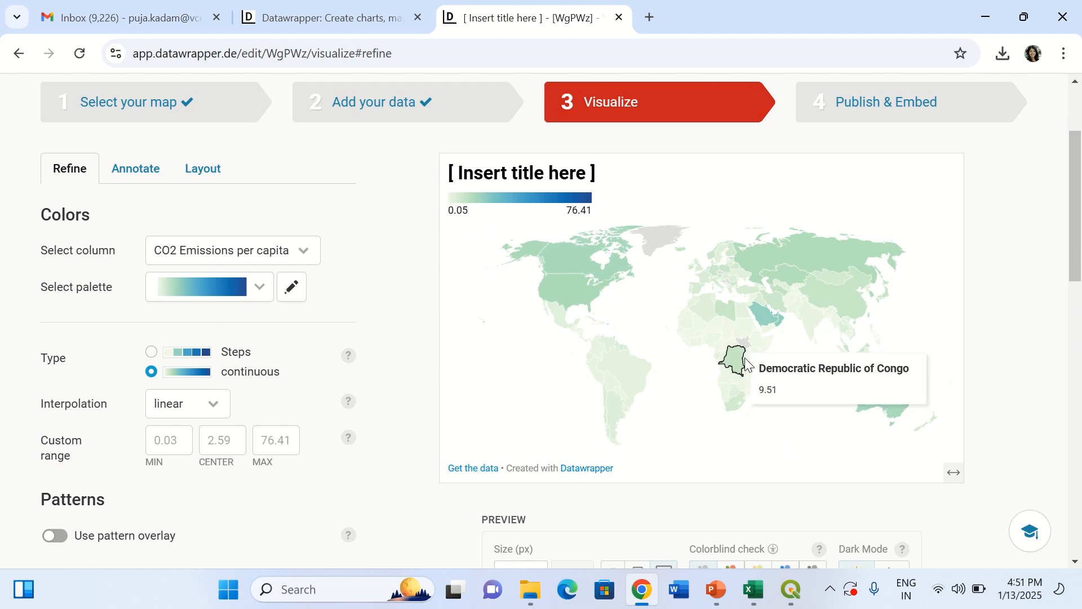
{"action": "left_click", "coordinate": [267, 300]}
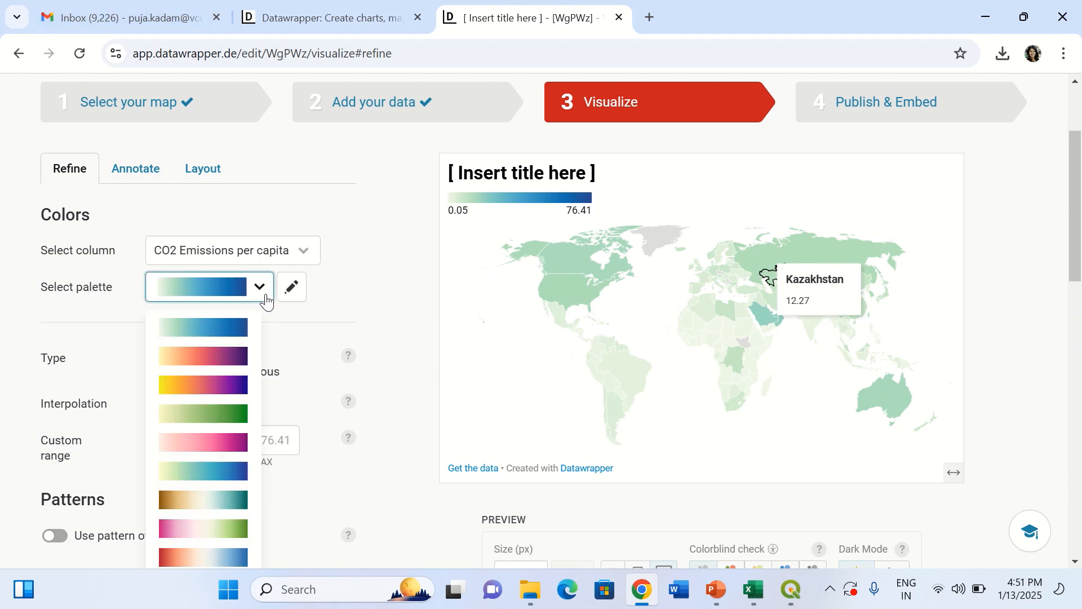
{"action": "left_click", "coordinate": [243, 355]}
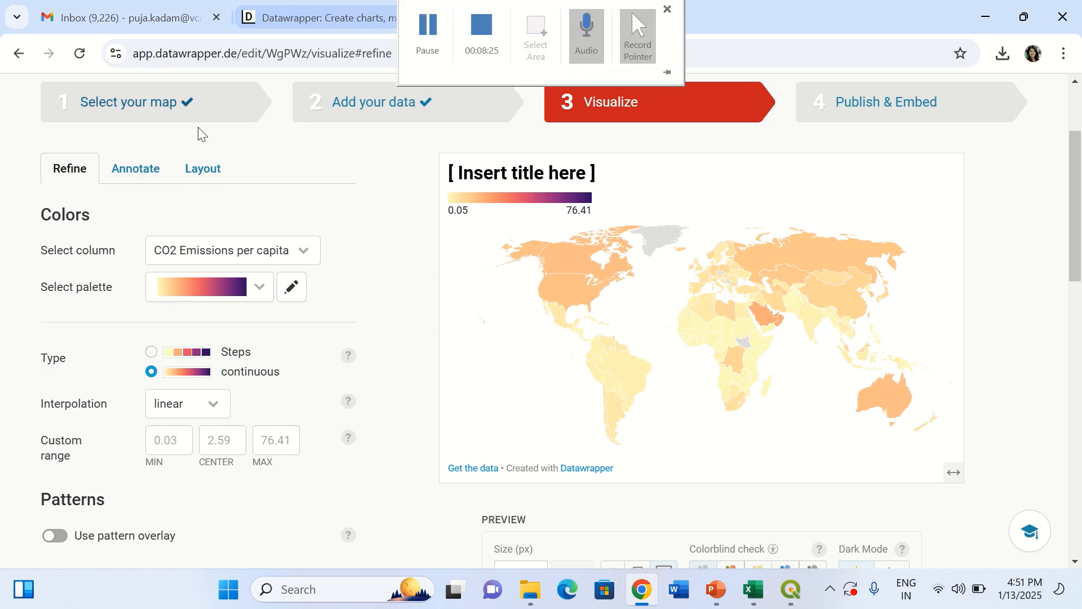
Replace the map's placeholder title with "CO2 Emissions"
{"action": "left_click", "coordinate": [542, 172]}
{"action": "left_click_drag", "start_coordinate": [585, 172], "coordinate": [425, 187]}
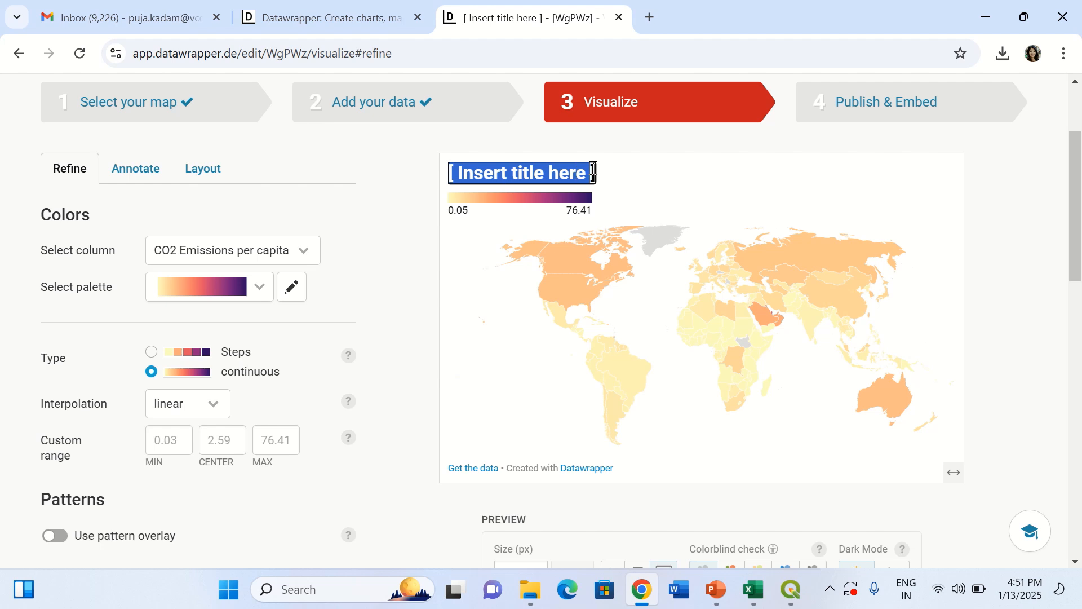
{"action": "key", "text": "BackSpace"}
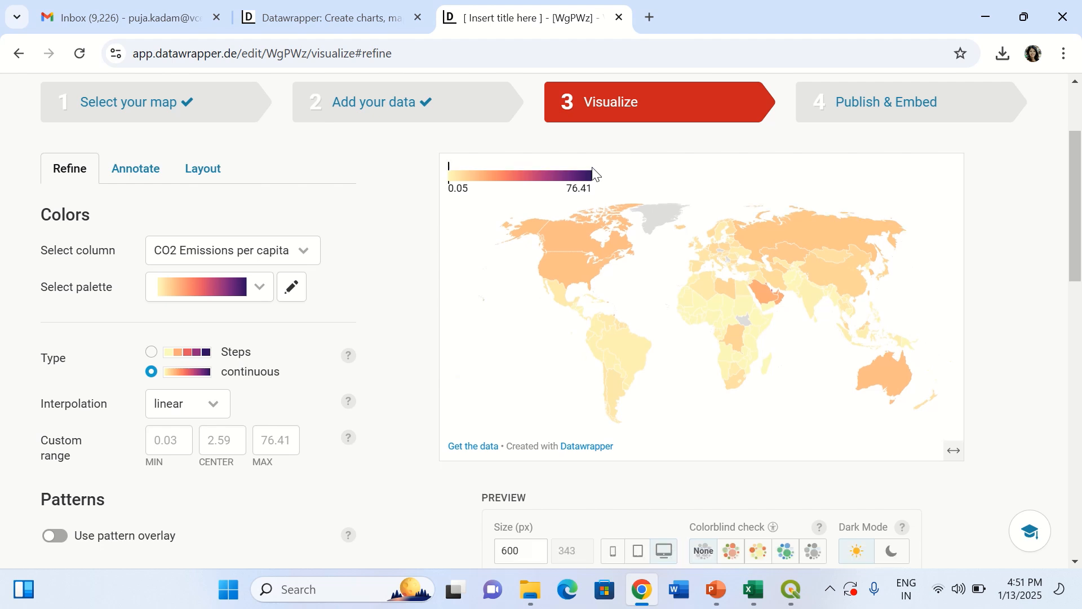
{"action": "type", "text": "CO"}
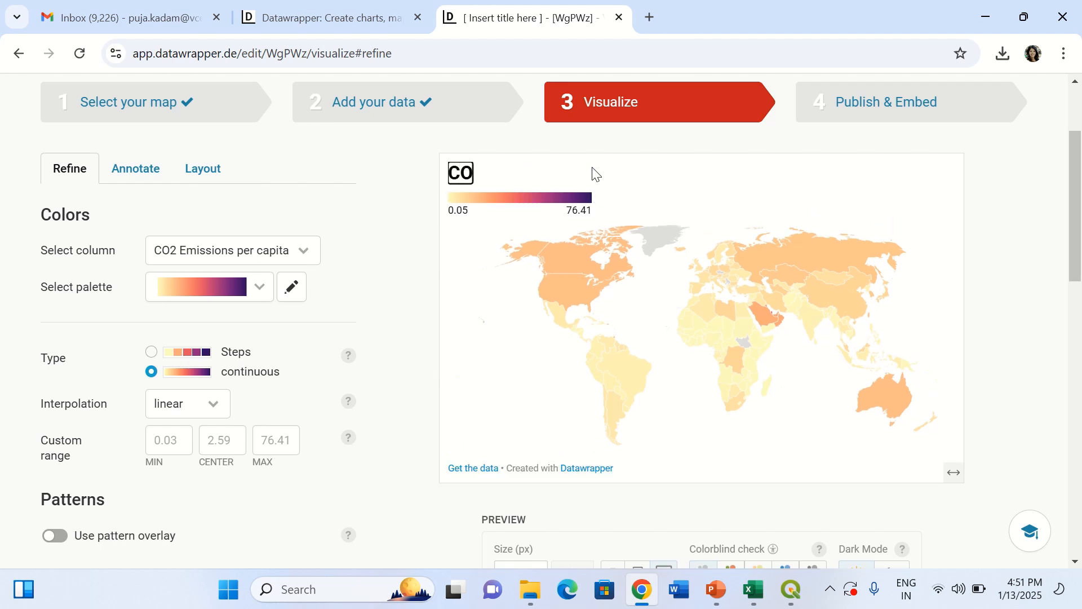
{"action": "type", "text": "2 Emmissions"}
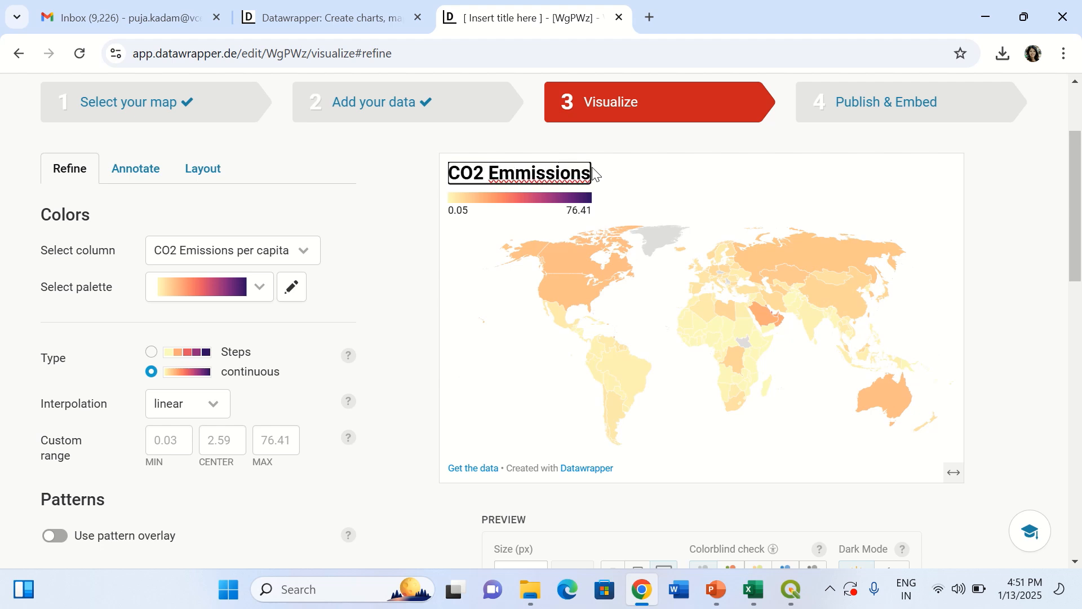
{"action": "left_click", "coordinate": [531, 170]}
{"action": "key", "text": "BackSpace"}
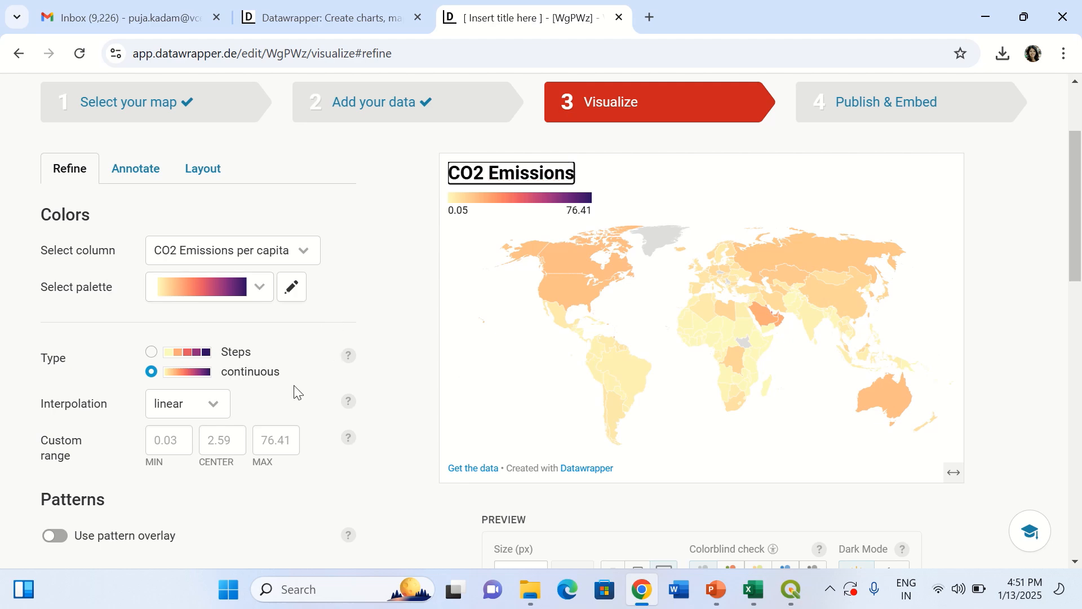
Try the pattern overlay on the map and turn it off again
{"action": "scroll", "coordinate": [299, 394], "scroll_direction": "down", "scroll_amount": 2}
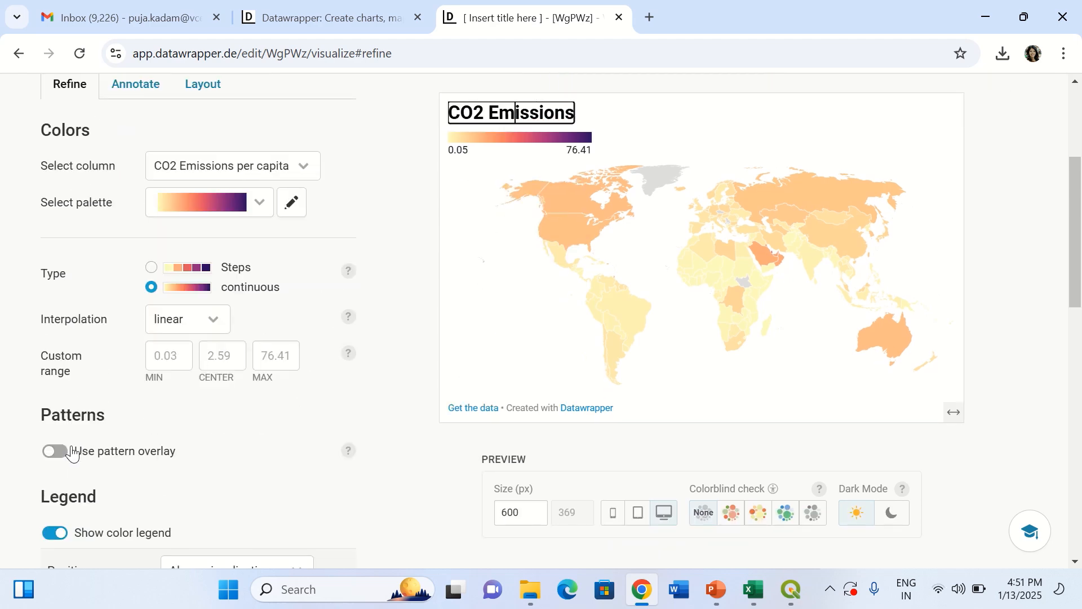
{"action": "left_click", "coordinate": [54, 452]}
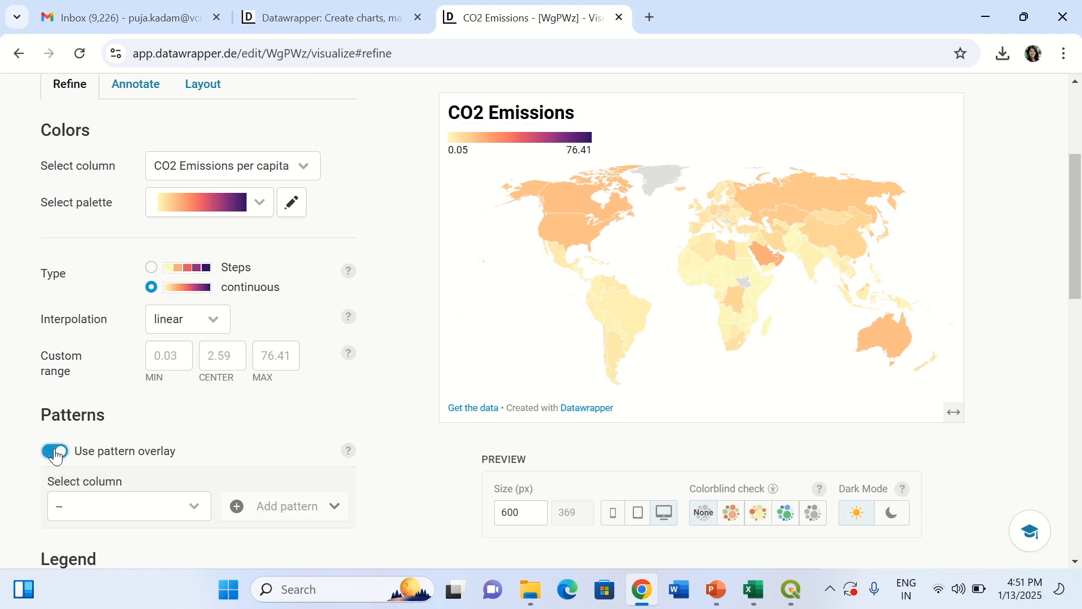
{"action": "left_click", "coordinate": [58, 451]}
Enable highlighting on hover for the color legend, and try reversing the legend item order before restoring it
{"action": "scroll", "coordinate": [113, 445], "scroll_direction": "down", "scroll_amount": 6}
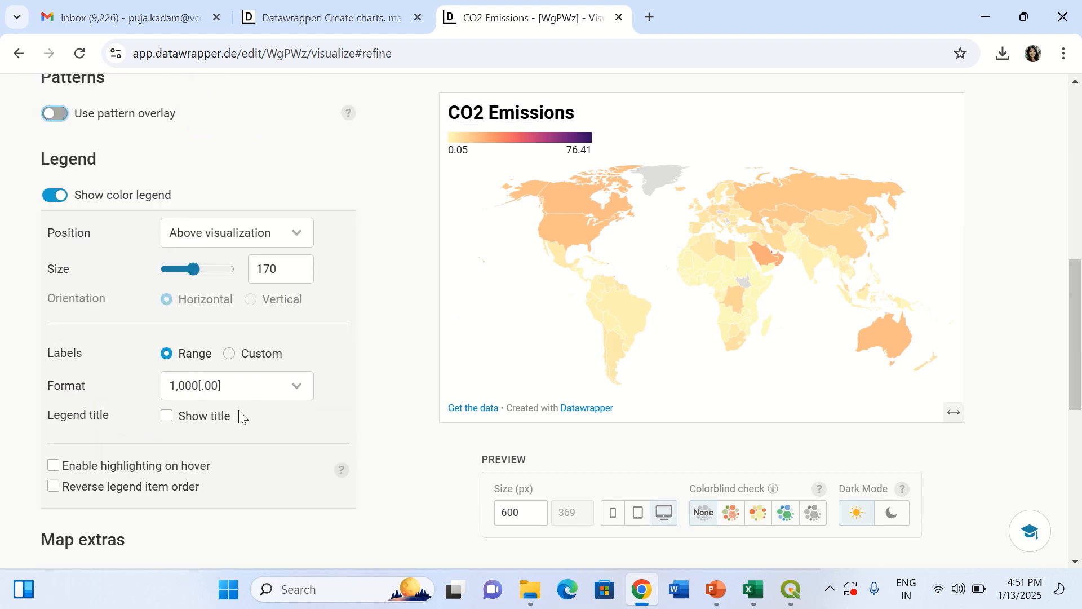
{"action": "scroll", "coordinate": [241, 420], "scroll_direction": "down", "scroll_amount": 2}
{"action": "left_click", "coordinate": [141, 389]}
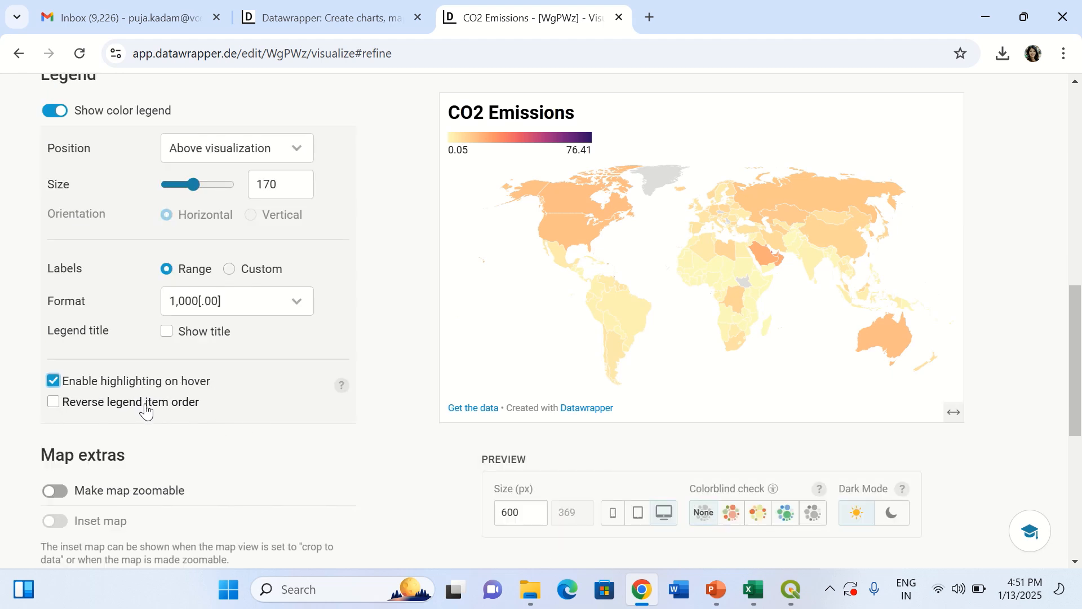
{"action": "left_click", "coordinate": [146, 411]}
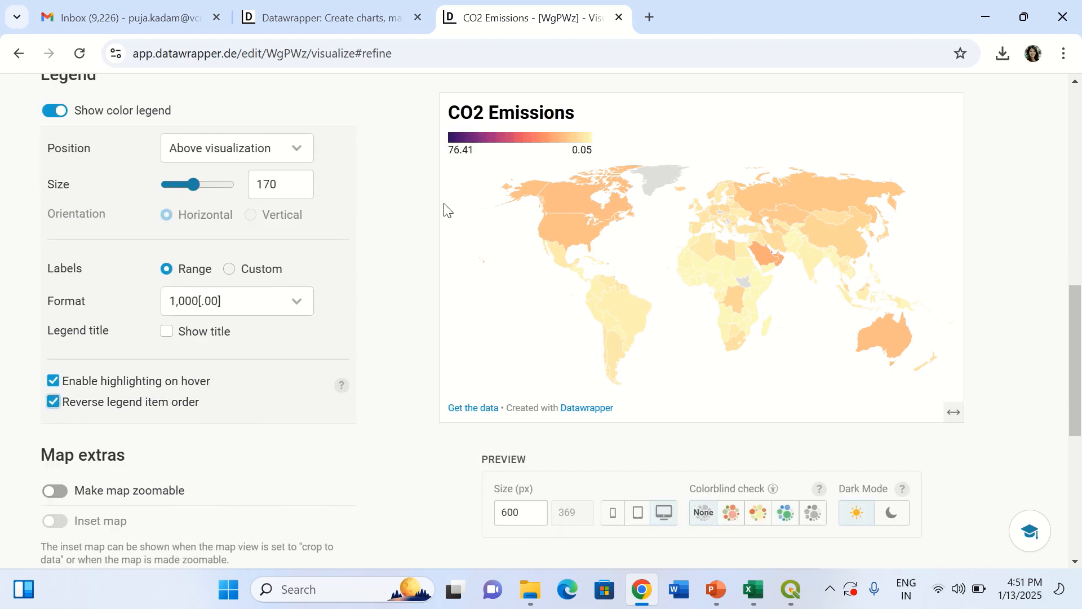
{"action": "left_click", "coordinate": [103, 408]}
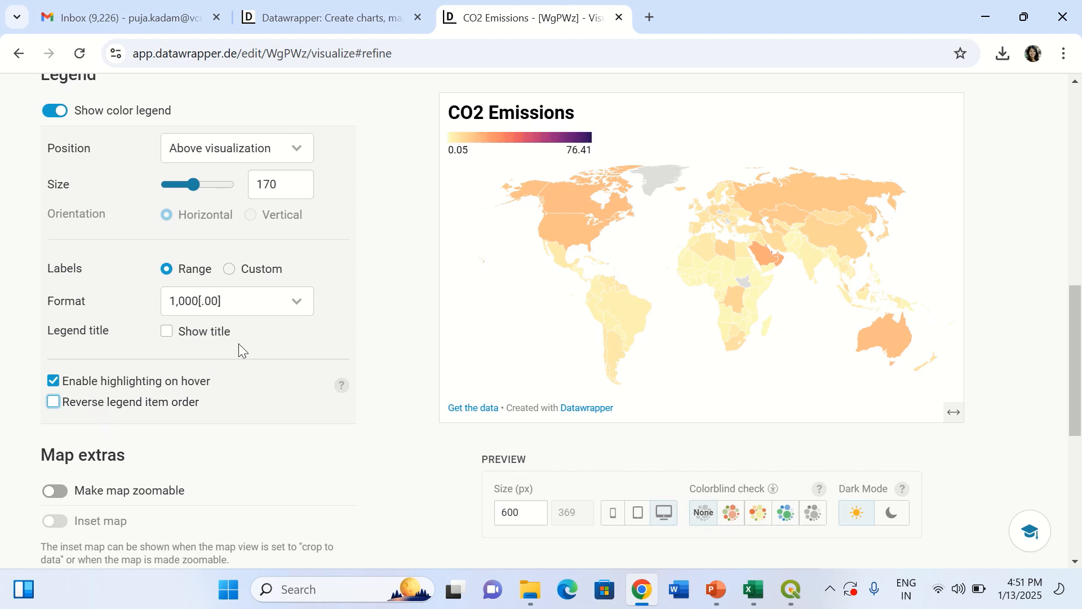
Make the map zoomable and enable the inset map
{"action": "scroll", "coordinate": [240, 361], "scroll_direction": "down", "scroll_amount": 1}
{"action": "left_click", "coordinate": [63, 413]}
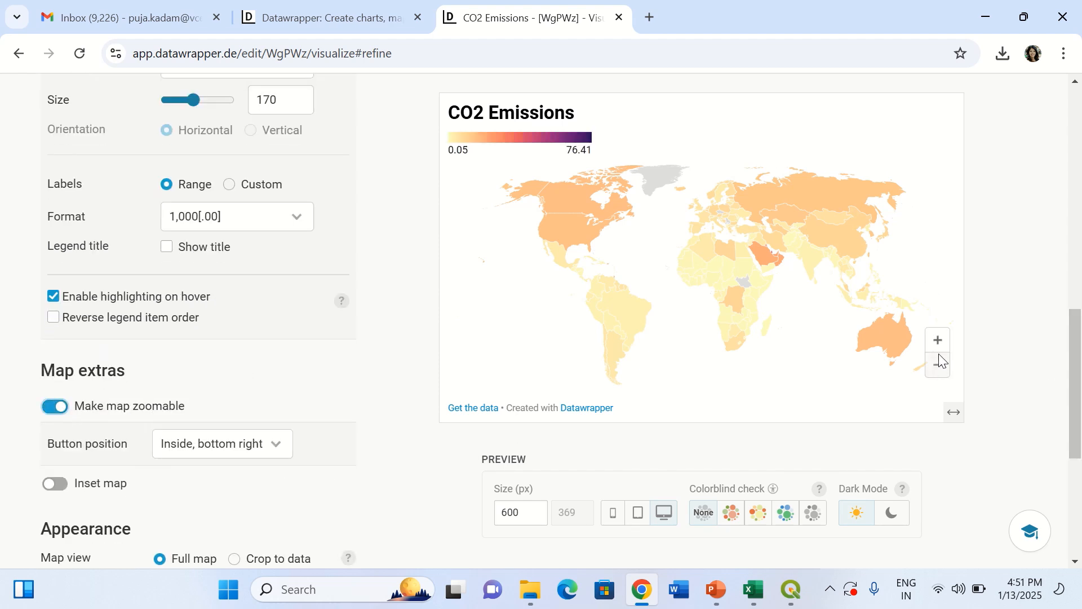
{"action": "left_click", "coordinate": [64, 488]}
{"action": "scroll", "coordinate": [335, 363], "scroll_direction": "down", "scroll_amount": 1}
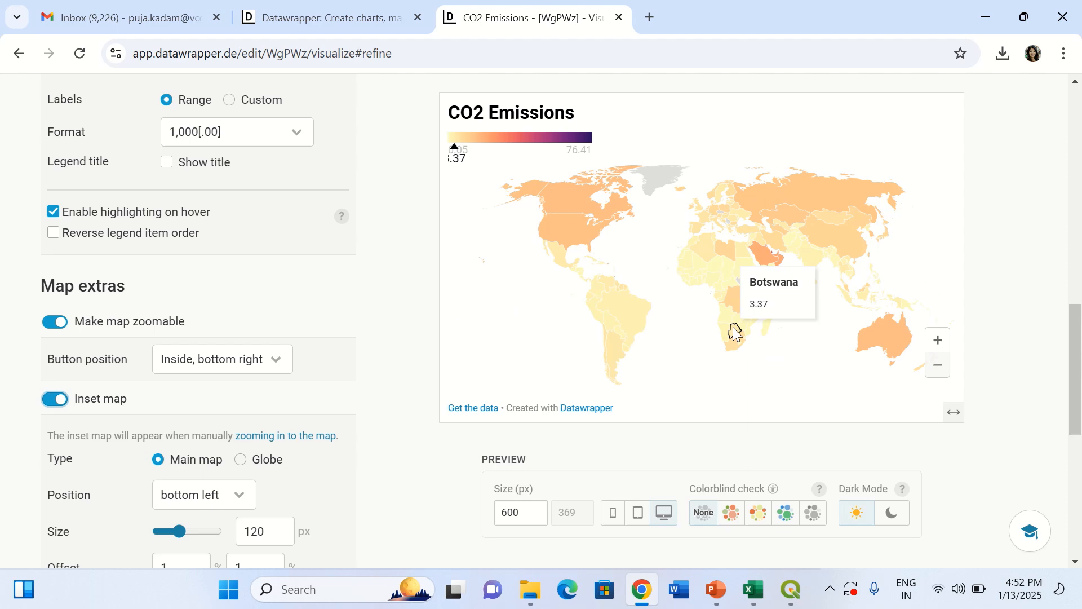
Try hiding the region borders in the map's appearance settings and show them again
{"action": "scroll", "coordinate": [231, 410], "scroll_direction": "down", "scroll_amount": 3}
{"action": "scroll", "coordinate": [234, 410], "scroll_direction": "down", "scroll_amount": 3}
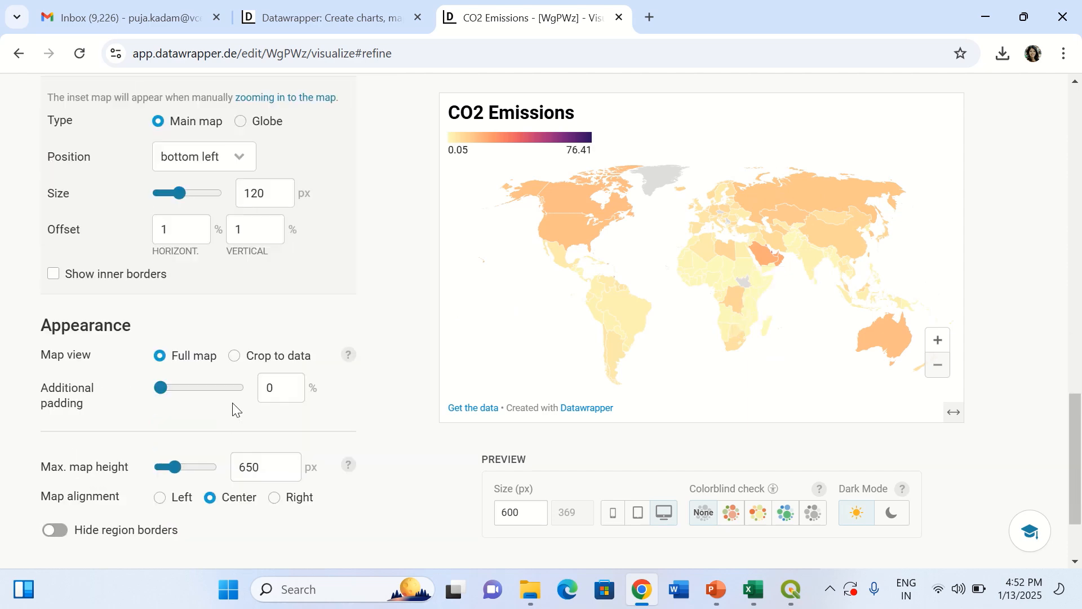
{"action": "scroll", "coordinate": [234, 410], "scroll_direction": "down", "scroll_amount": 2}
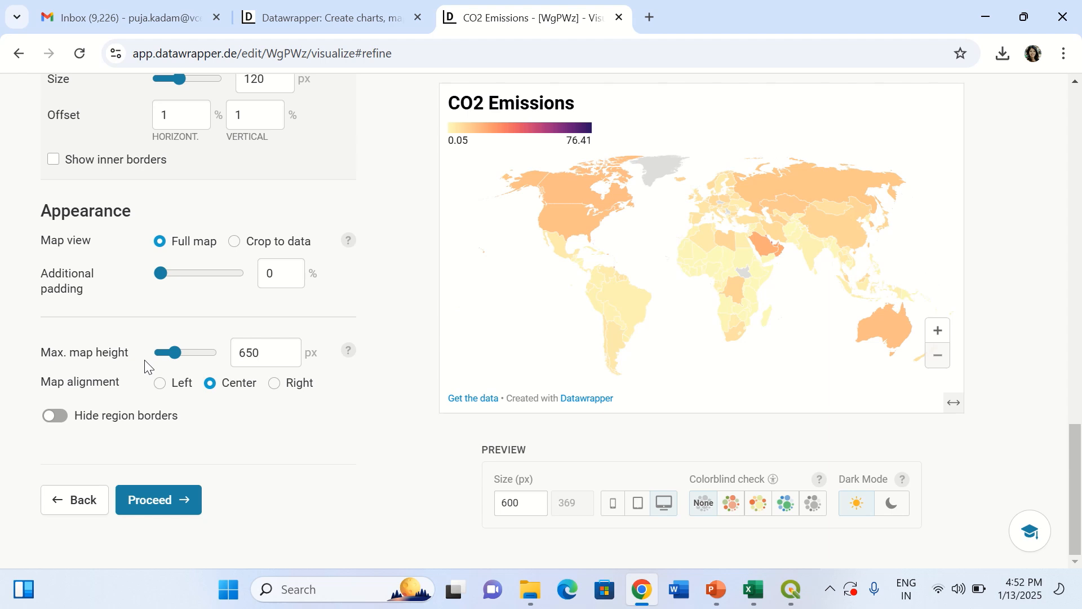
{"action": "left_click", "coordinate": [56, 417]}
{"action": "left_click", "coordinate": [56, 417]}
{"action": "scroll", "coordinate": [259, 467], "scroll_direction": "up", "scroll_amount": 1}
{"action": "scroll", "coordinate": [259, 467], "scroll_direction": "up", "scroll_amount": 1}
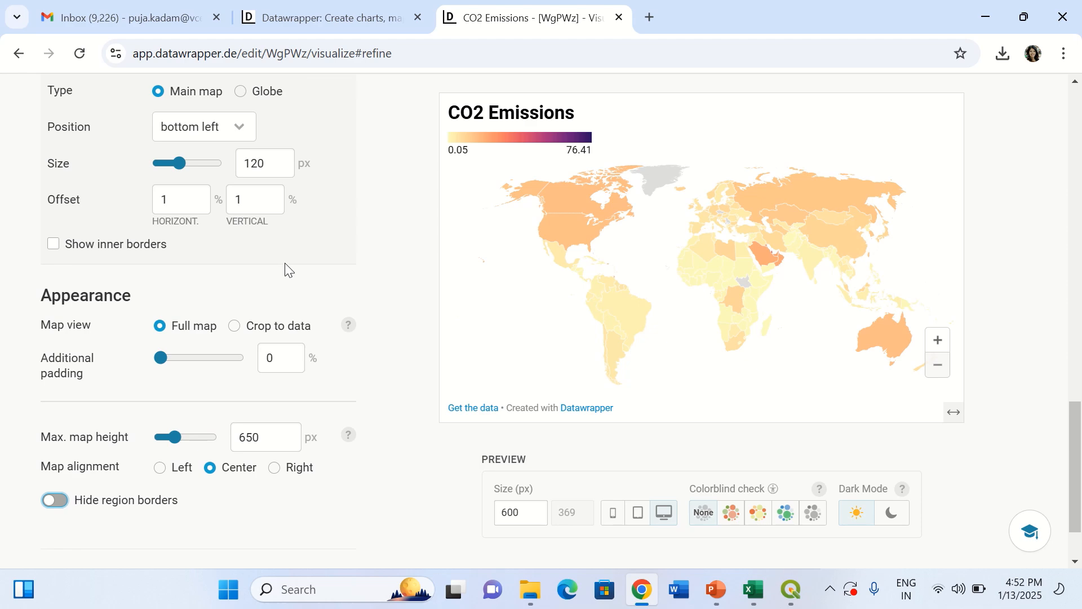
Add the map description "Due to Industrialization, the CO2 emissions increases annually throughout the world" in the annotation settings
{"action": "scroll", "coordinate": [369, 334], "scroll_direction": "up", "scroll_amount": 15}
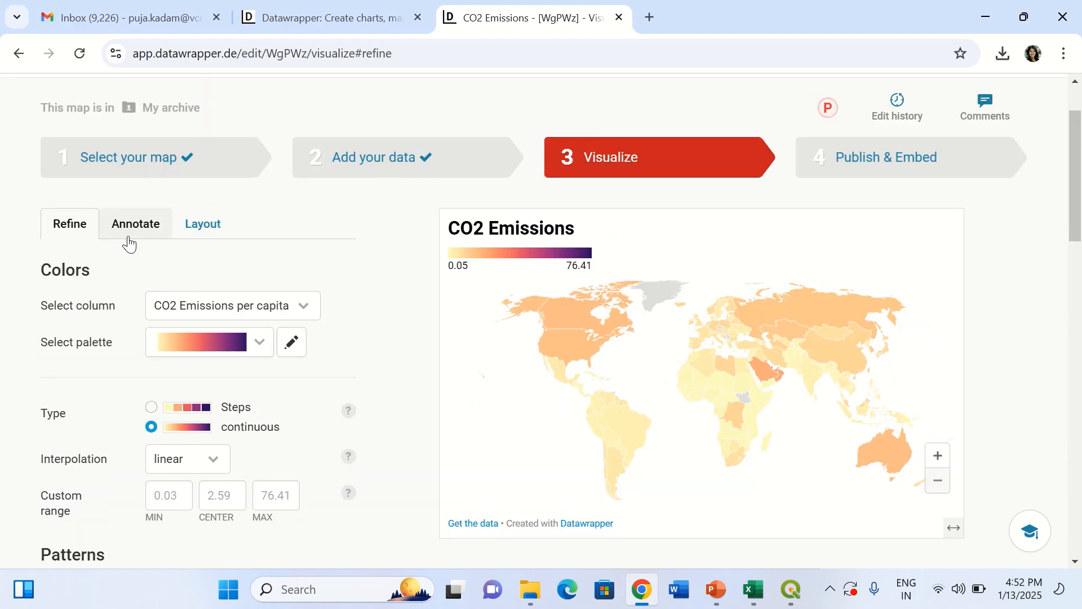
{"action": "left_click", "coordinate": [136, 239]}
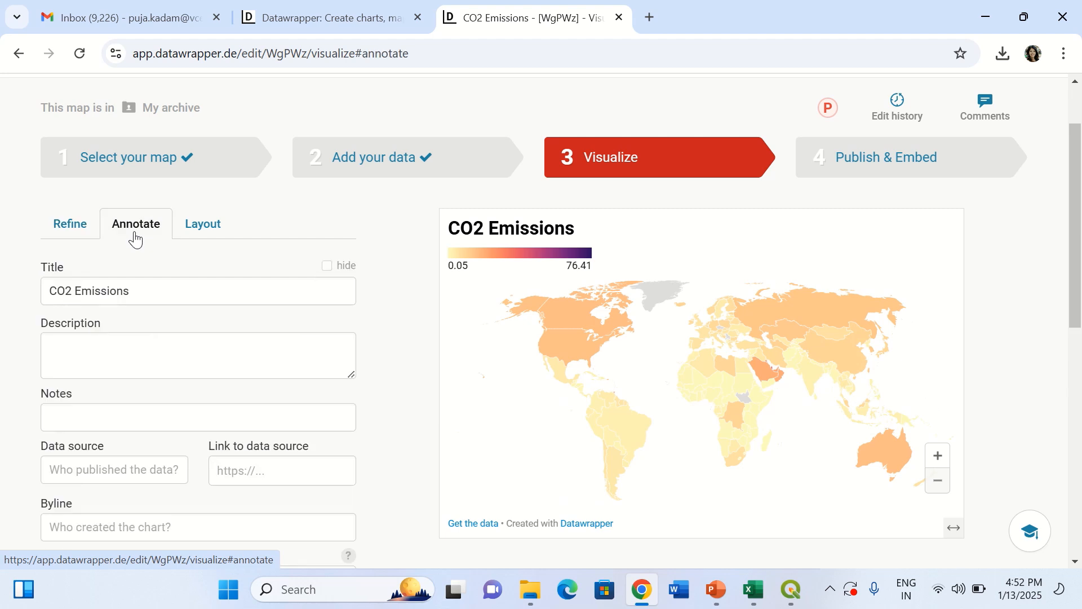
{"action": "left_click", "coordinate": [142, 297]}
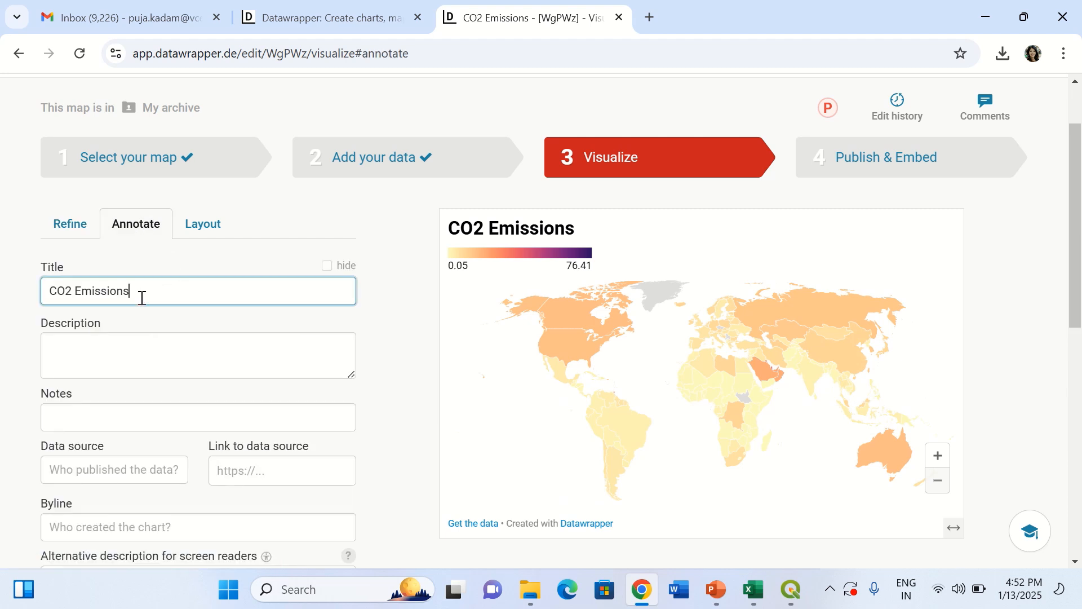
{"action": "left_click", "coordinate": [146, 364]}
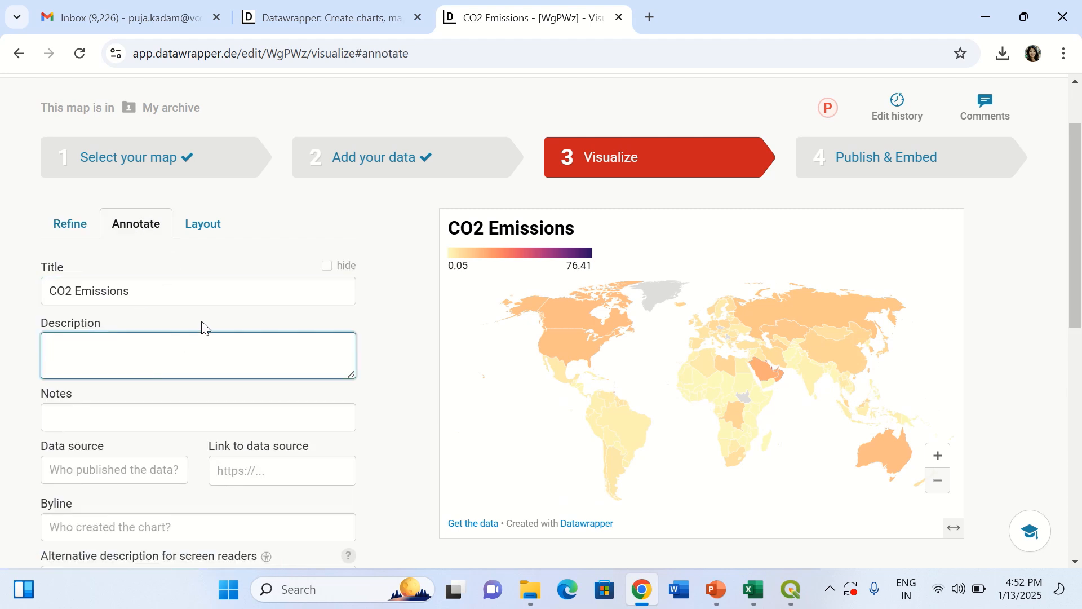
{"action": "type", "text": "Due to Indus"}
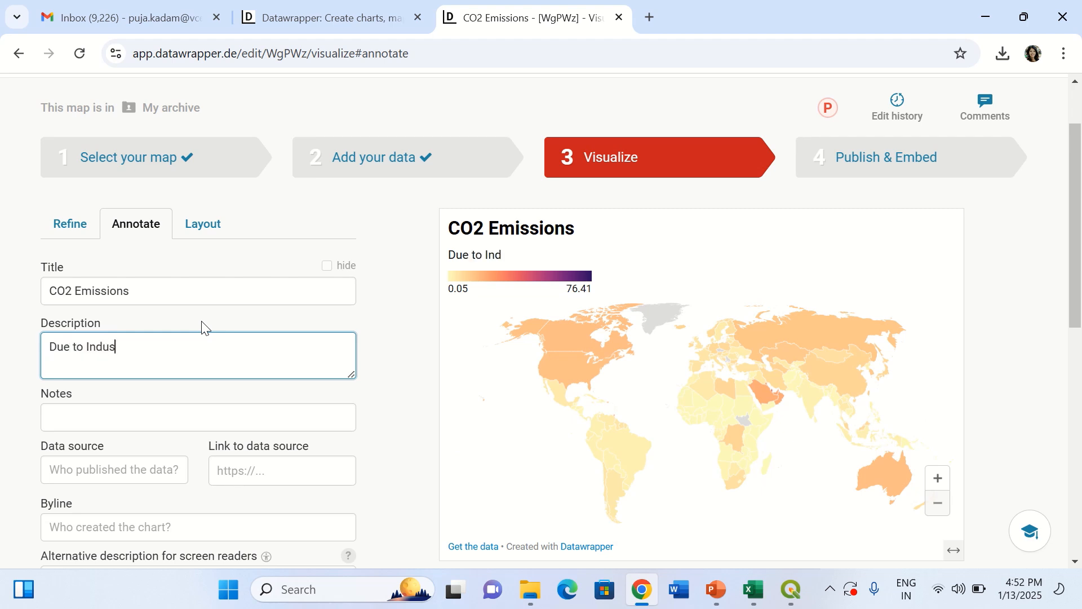
{"action": "type", "text": "triak"}
{"action": "type", "text": "zation"}
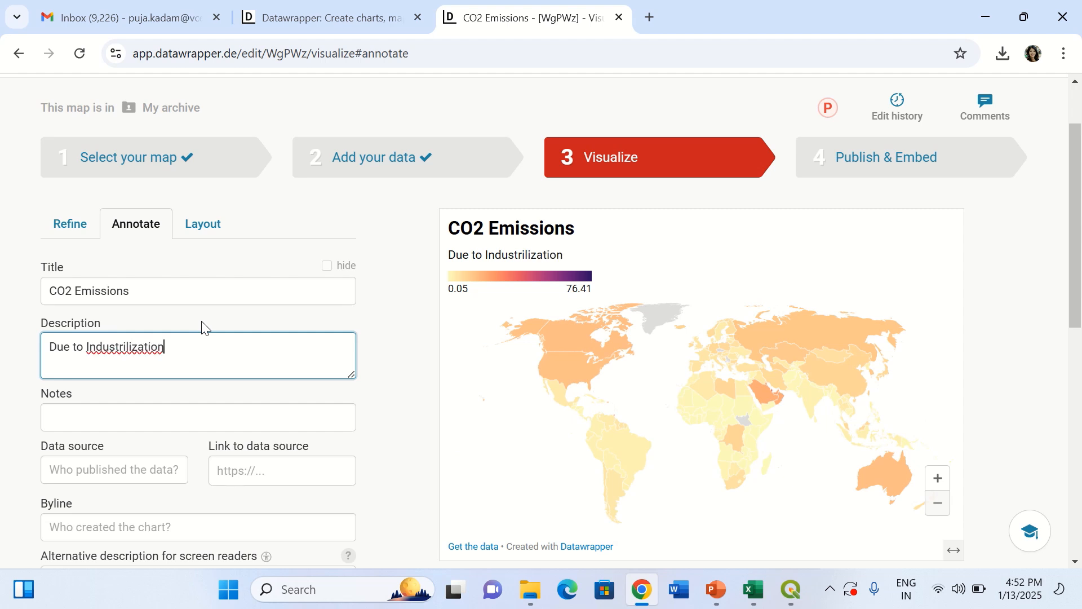
{"action": "key", "text": "BackSpace"}
{"action": "key", "text": "BackSpace"}
{"action": "key", "text": "BackSpace"}
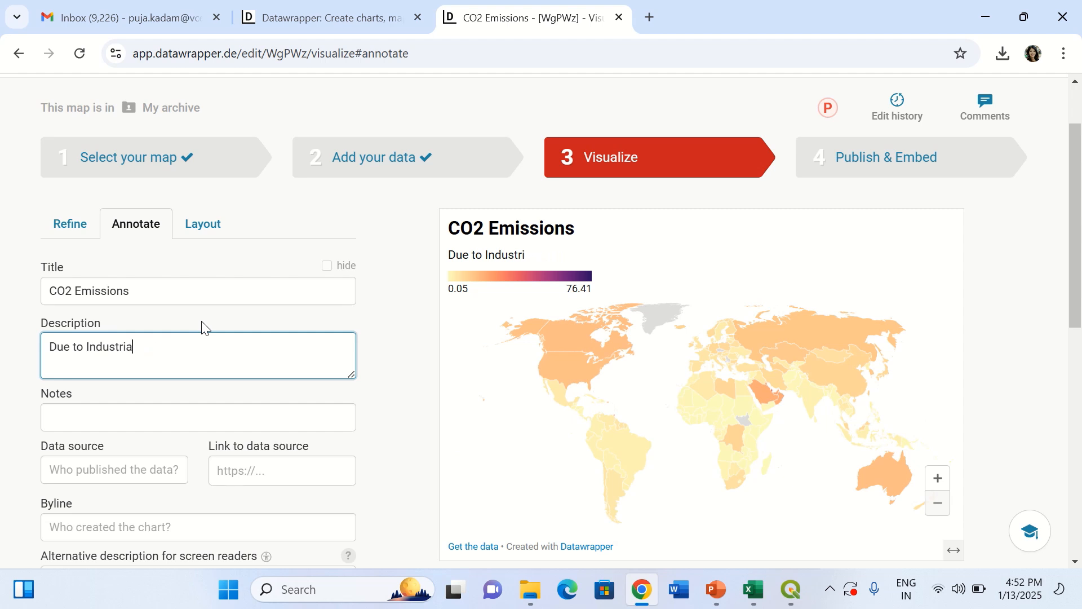
{"action": "type", "text": "zation, the"}
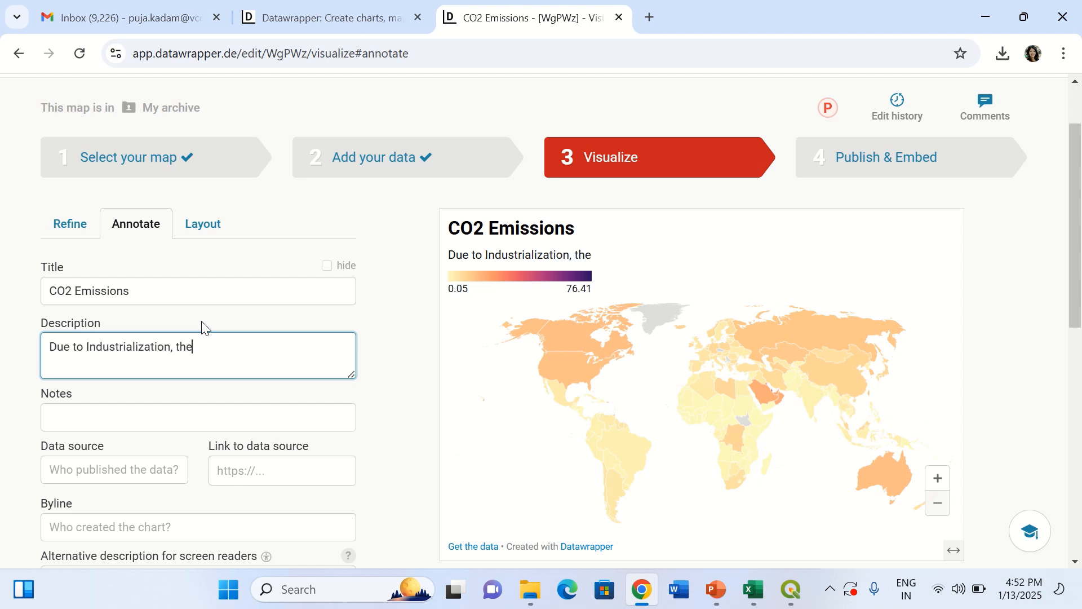
{"action": "type", "text": " CO2 em"}
{"action": "type", "text": "issions"}
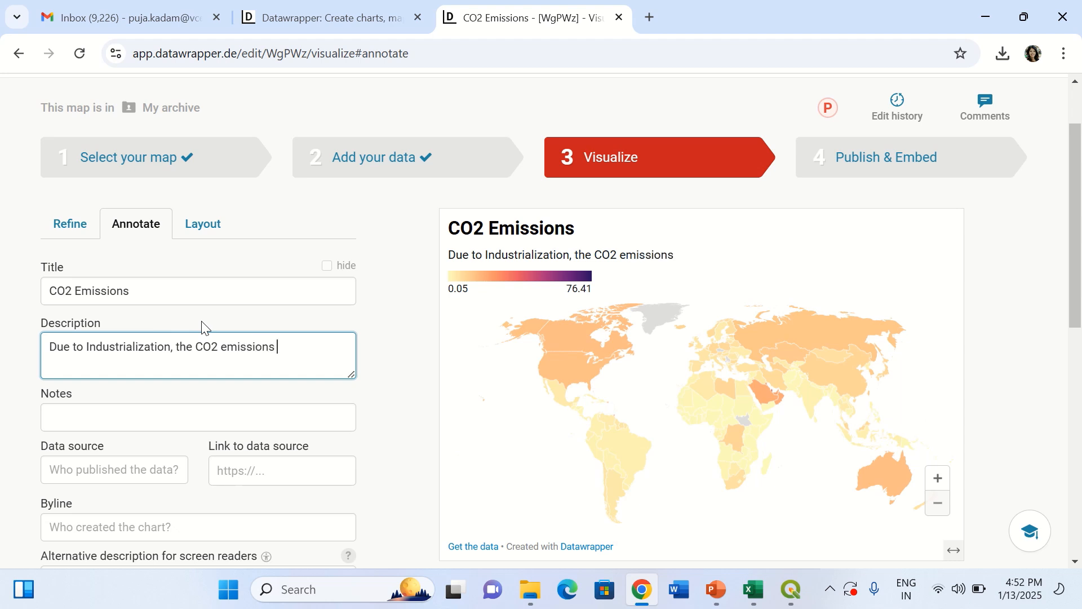
{"action": "type", "text": " increases an"}
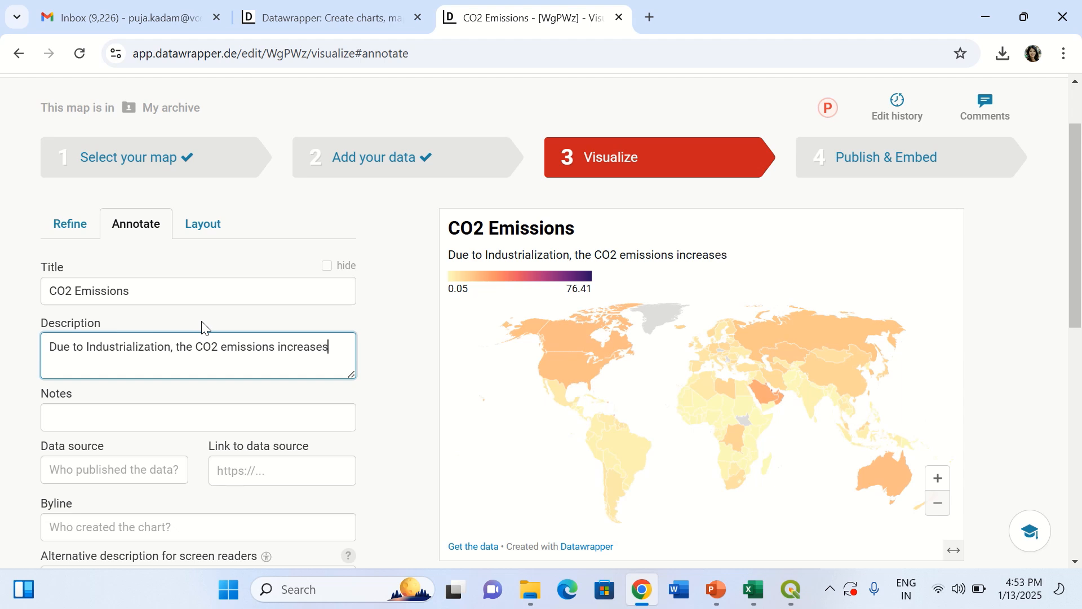
{"action": "type", "text": "nually throug"}
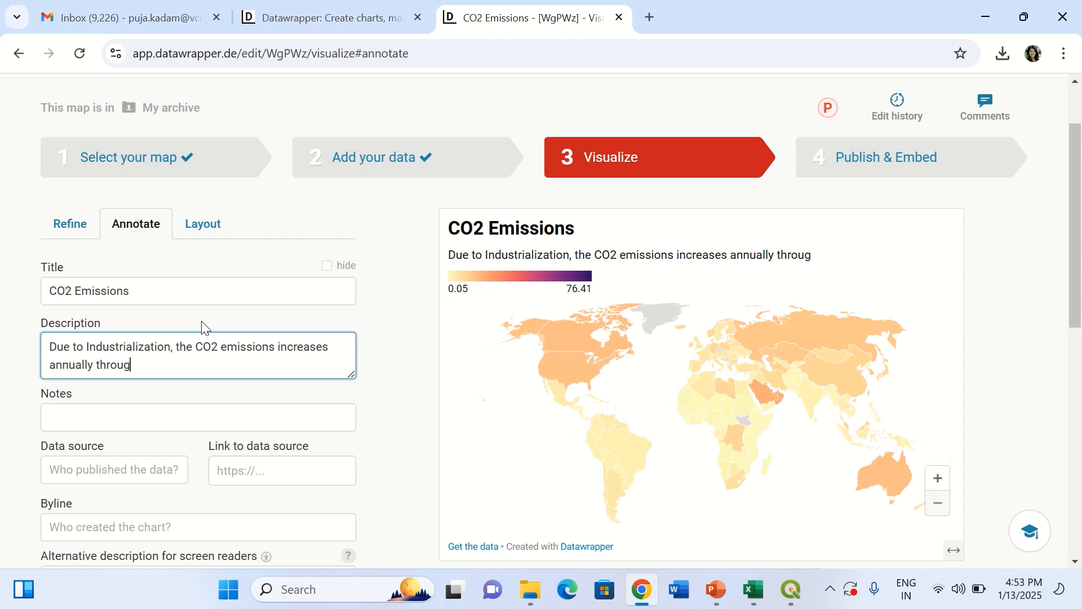
{"action": "type", "text": "hout the world"}
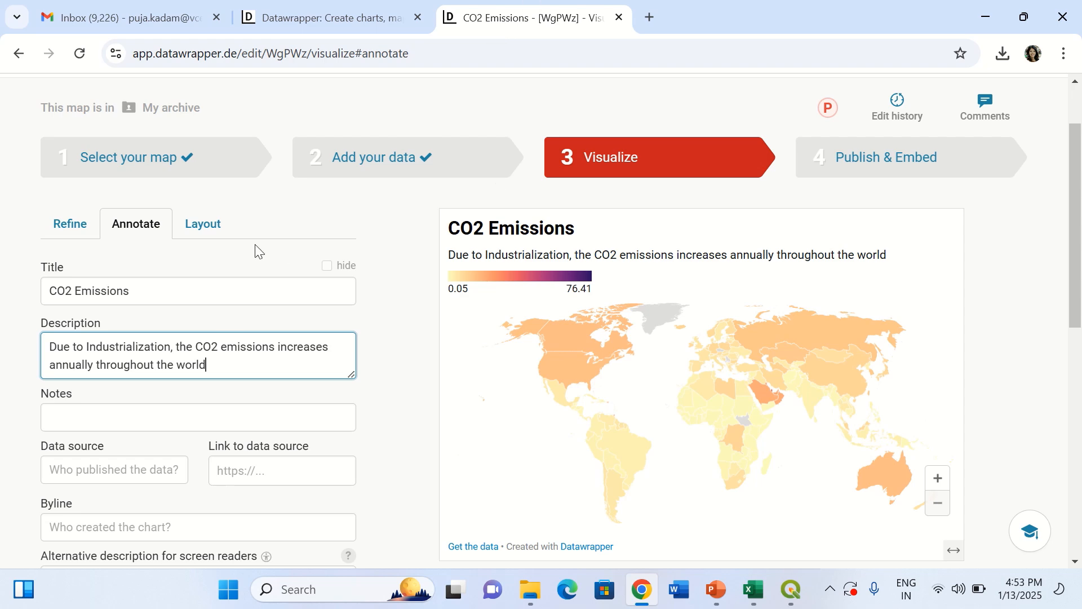
{"action": "scroll", "coordinate": [260, 252], "scroll_direction": "down", "scroll_amount": 2}
{"action": "left_click", "coordinate": [174, 332]}
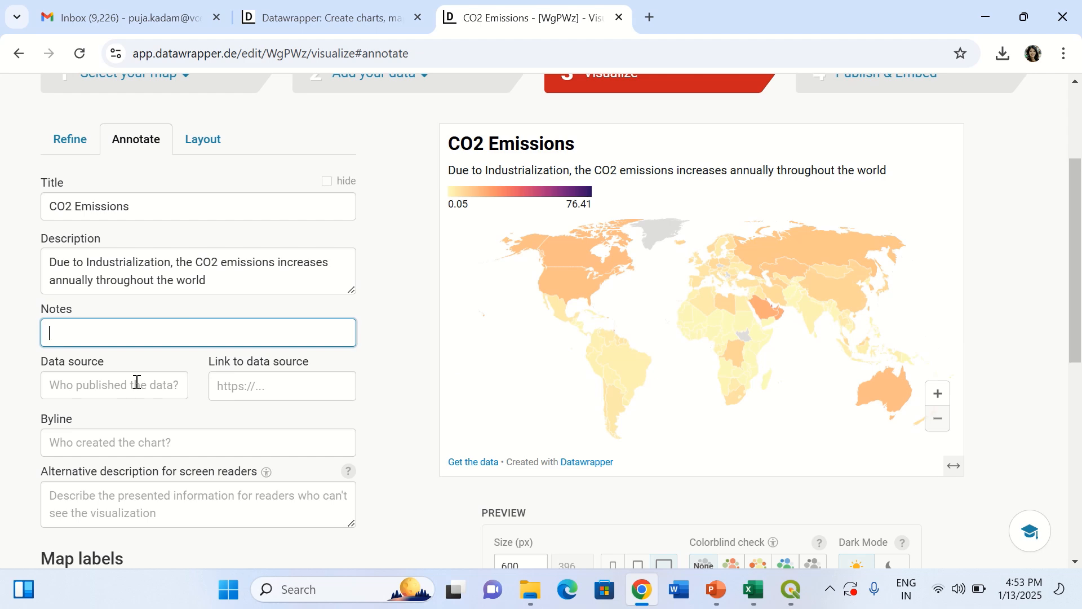
{"action": "left_click", "coordinate": [137, 381]}
{"action": "left_click", "coordinate": [266, 388]}
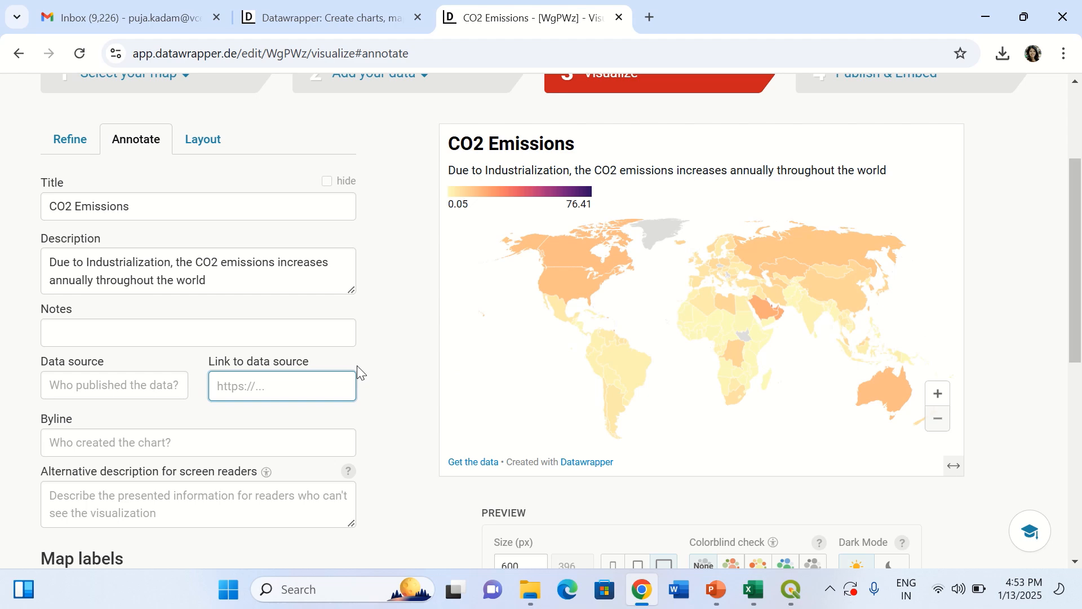
Try showing place labels on the map and turn them off again
{"action": "scroll", "coordinate": [555, 359], "scroll_direction": "down", "scroll_amount": 2}
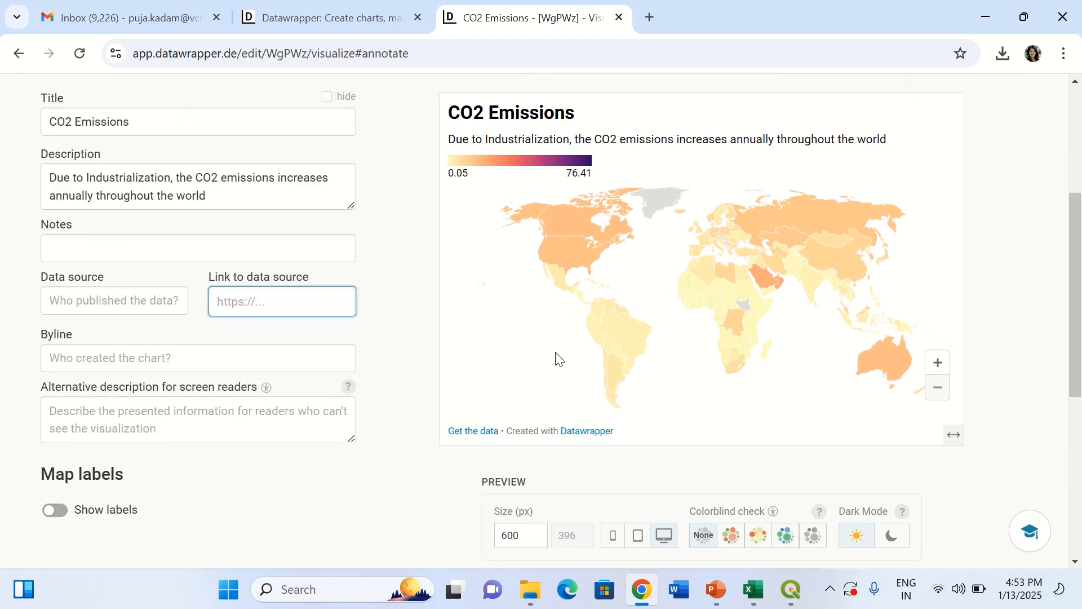
{"action": "left_click", "coordinate": [56, 511]}
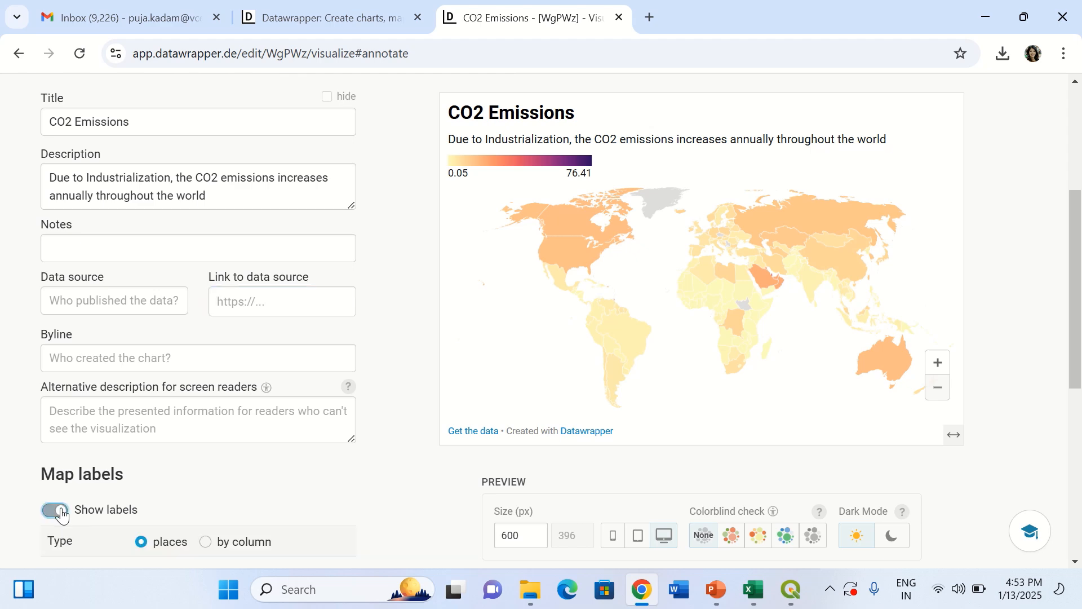
{"action": "scroll", "coordinate": [164, 472], "scroll_direction": "down", "scroll_amount": 2}
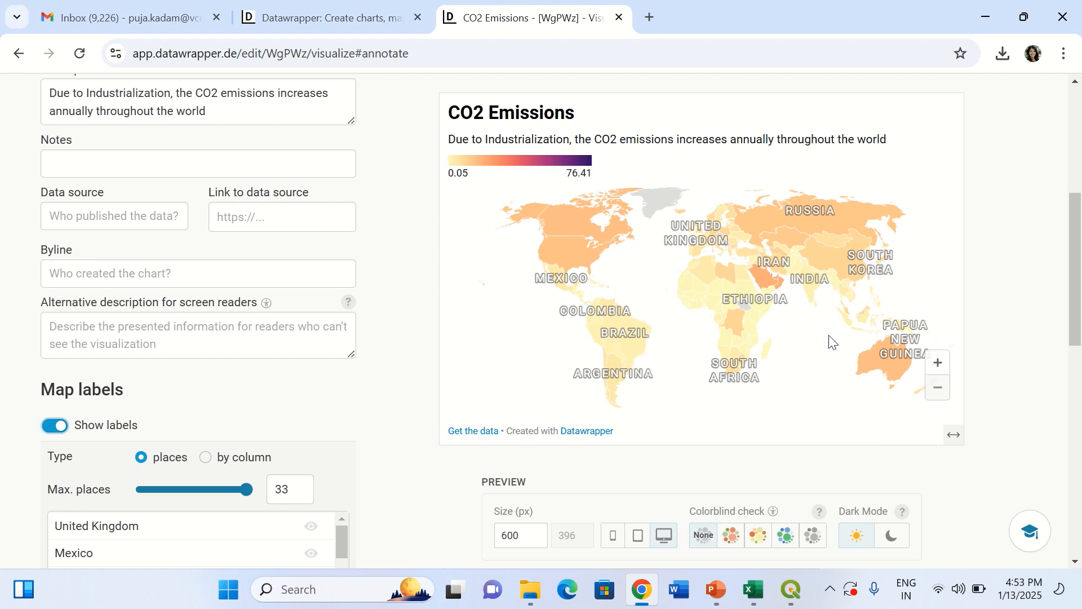
{"action": "left_click", "coordinate": [48, 428]}
{"action": "scroll", "coordinate": [384, 367], "scroll_direction": "down", "scroll_amount": 3}
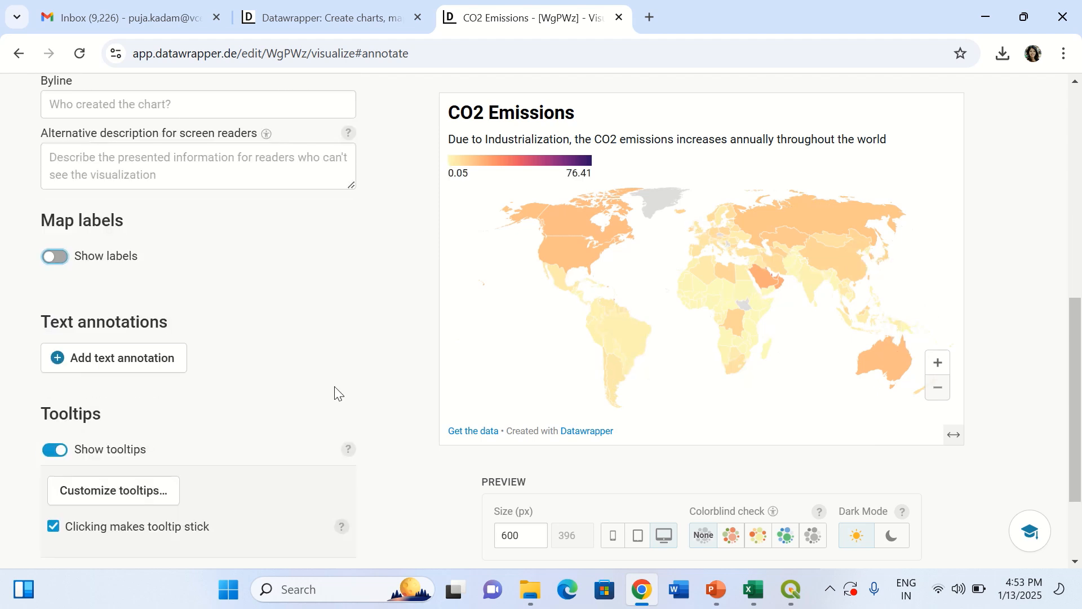
{"action": "scroll", "coordinate": [334, 391], "scroll_direction": "down", "scroll_amount": 2}
{"action": "scroll", "coordinate": [281, 406], "scroll_direction": "up", "scroll_amount": 7}
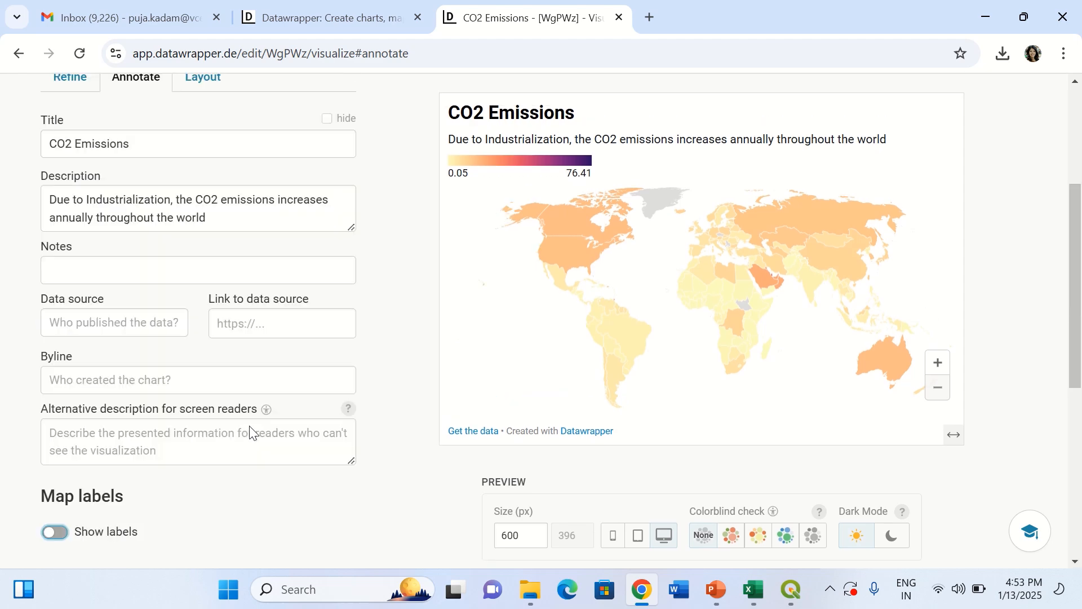
Enable the image download options for the map's footer in the layout settings, with PNG as the format
{"action": "scroll", "coordinate": [249, 425], "scroll_direction": "up", "scroll_amount": 4}
{"action": "left_click", "coordinate": [216, 320]}
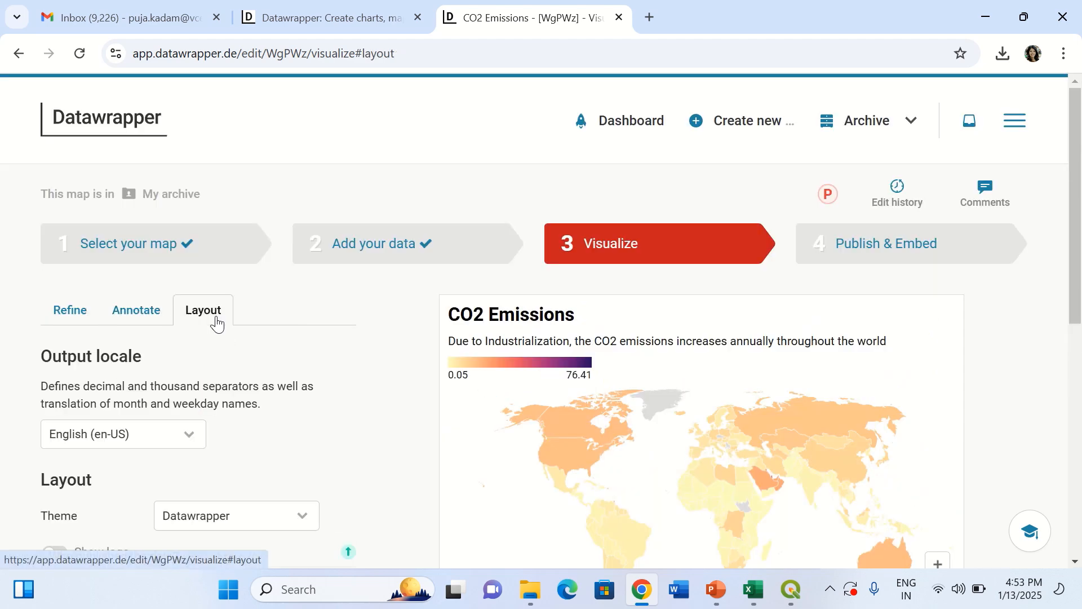
{"action": "scroll", "coordinate": [219, 323], "scroll_direction": "down", "scroll_amount": 3}
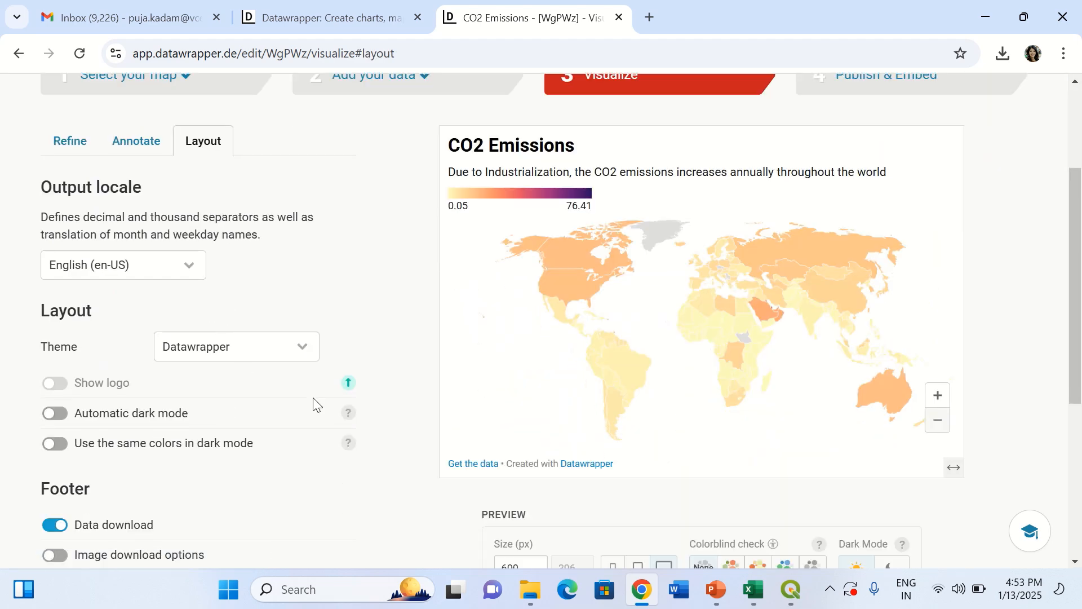
{"action": "scroll", "coordinate": [220, 440], "scroll_direction": "down", "scroll_amount": 2}
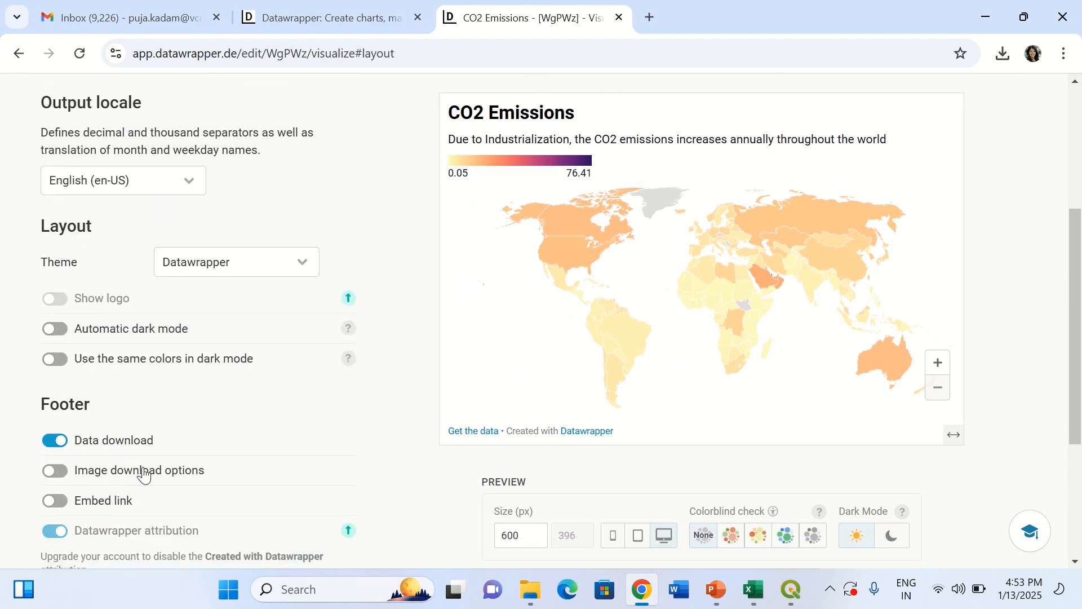
{"action": "left_click", "coordinate": [63, 483]}
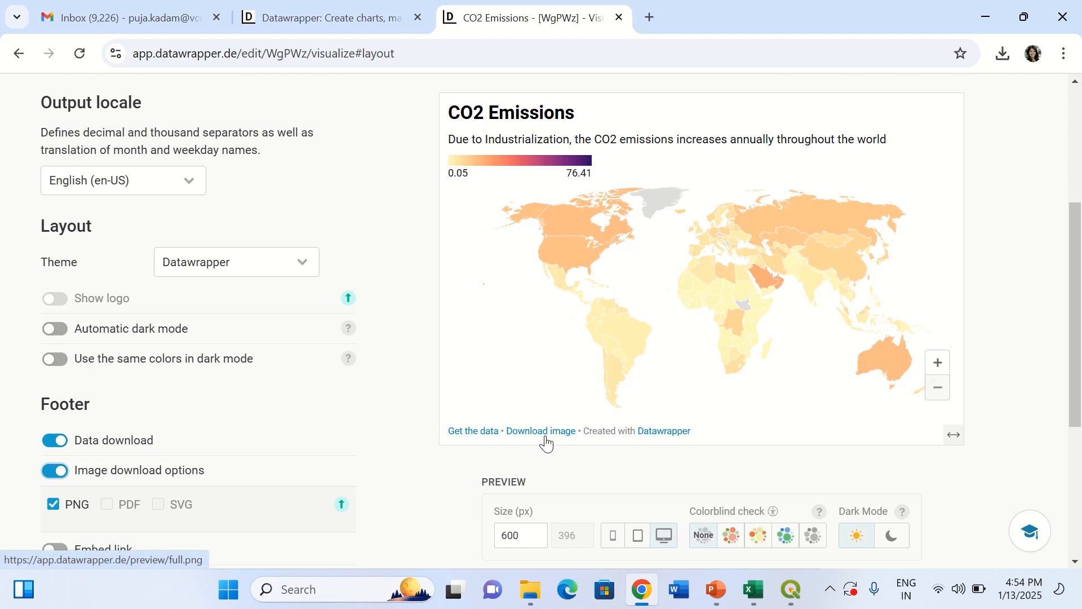
Add the embed link to the map's footer, toggling it off and on again to compare the preview
{"action": "scroll", "coordinate": [312, 411], "scroll_direction": "down", "scroll_amount": 2}
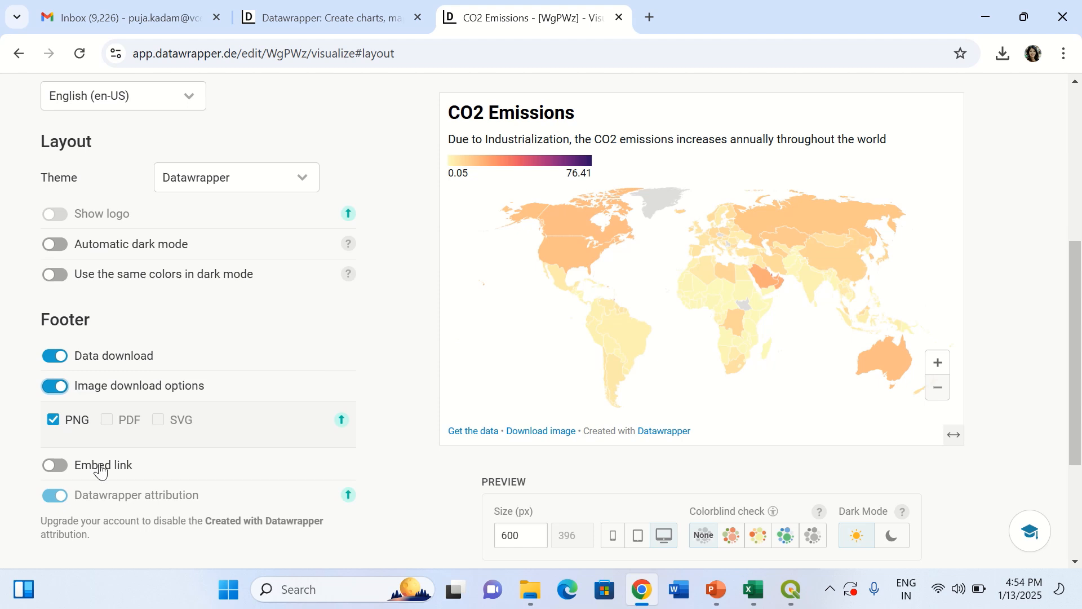
{"action": "left_click", "coordinate": [63, 475]}
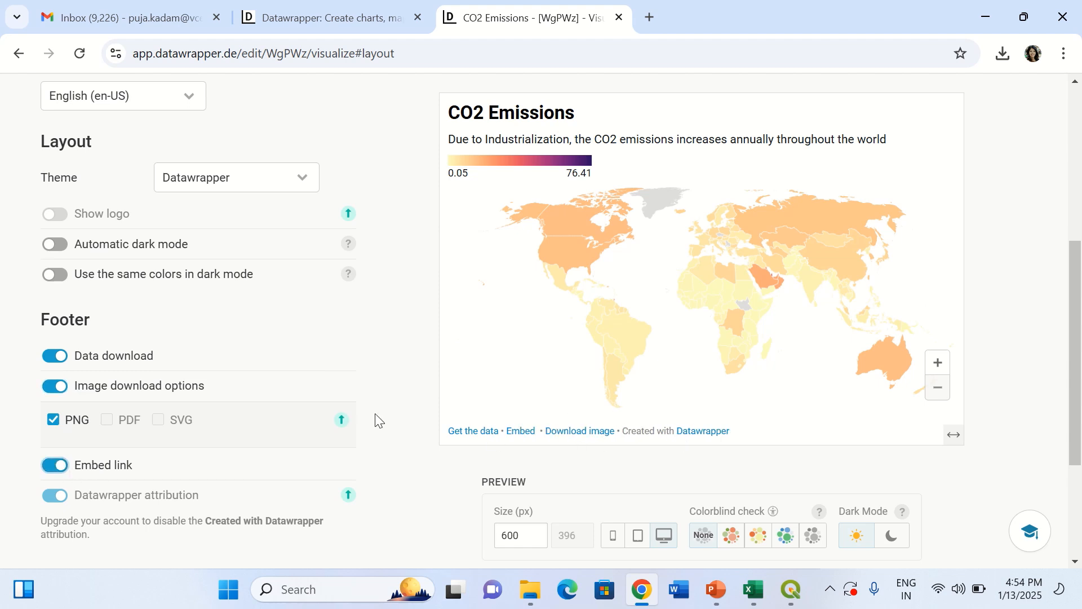
{"action": "left_click", "coordinate": [51, 466]}
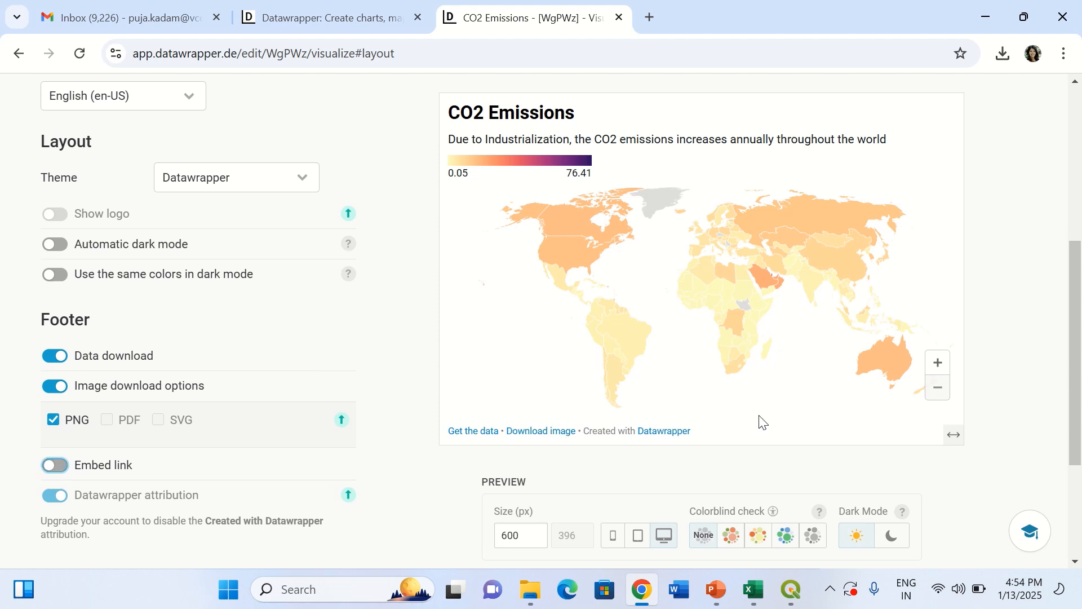
{"action": "left_click", "coordinate": [55, 466]}
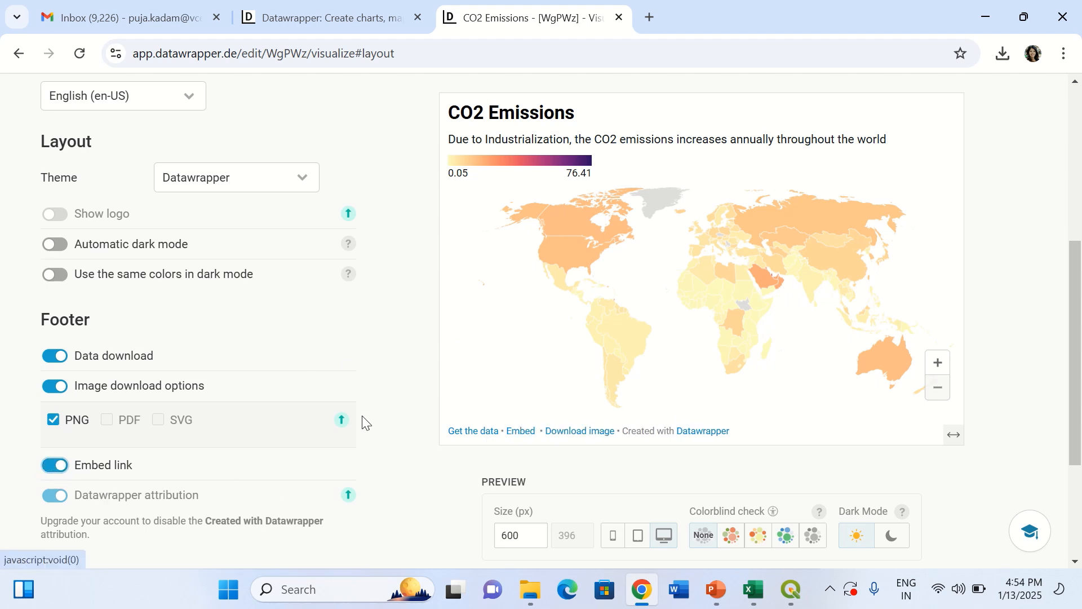
Enable the social media share buttons on the map, sharing the chart URL
{"action": "scroll", "coordinate": [349, 331], "scroll_direction": "down", "scroll_amount": 3}
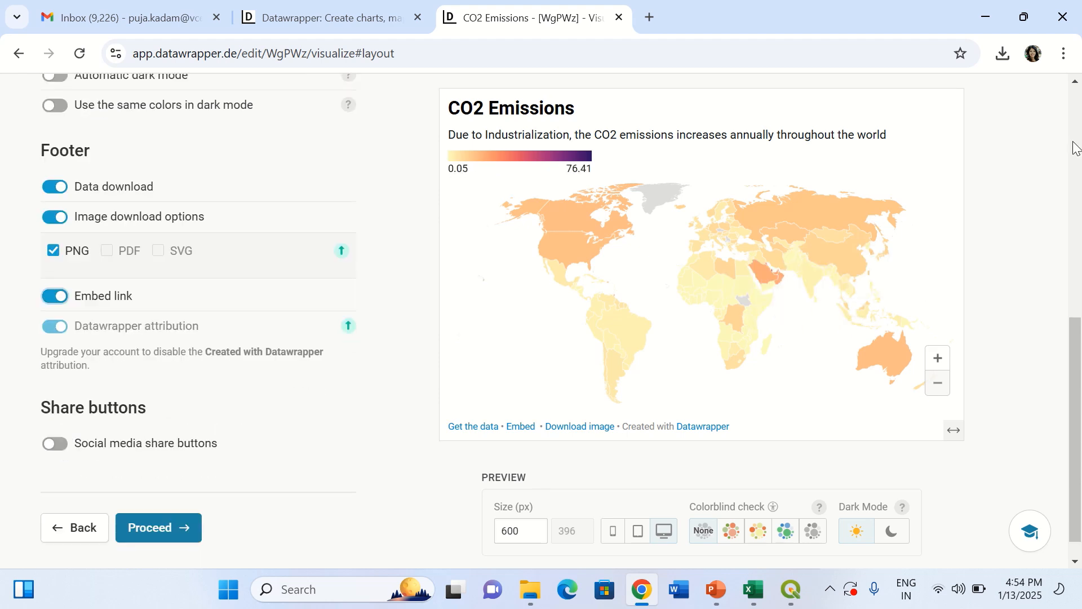
{"action": "left_click", "coordinate": [53, 444]}
{"action": "scroll", "coordinate": [144, 406], "scroll_direction": "up", "scroll_amount": 1}
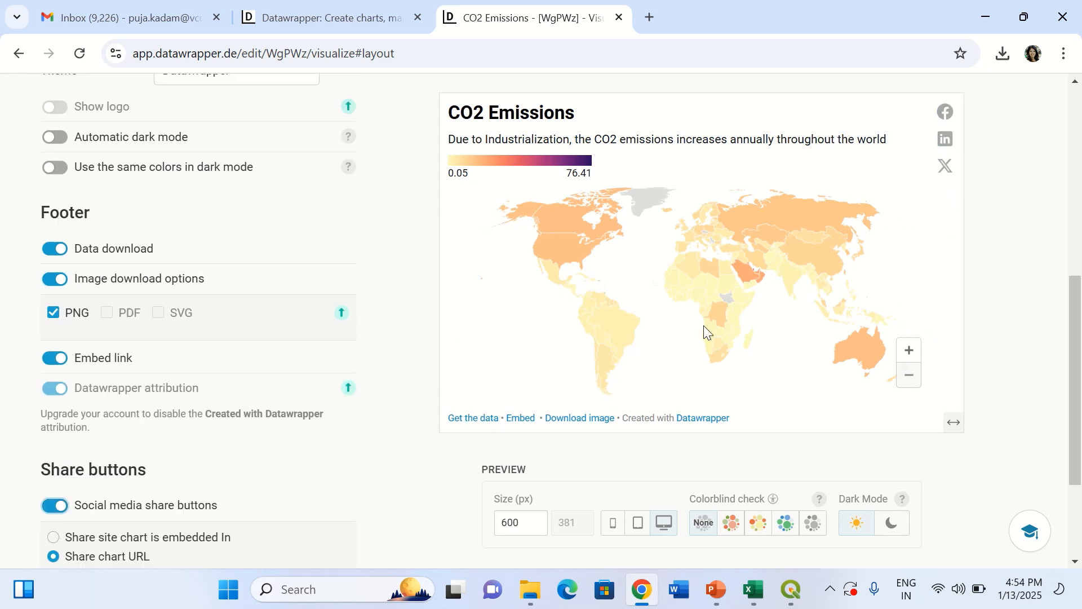
{"action": "scroll", "coordinate": [417, 312], "scroll_direction": "down", "scroll_amount": 3}
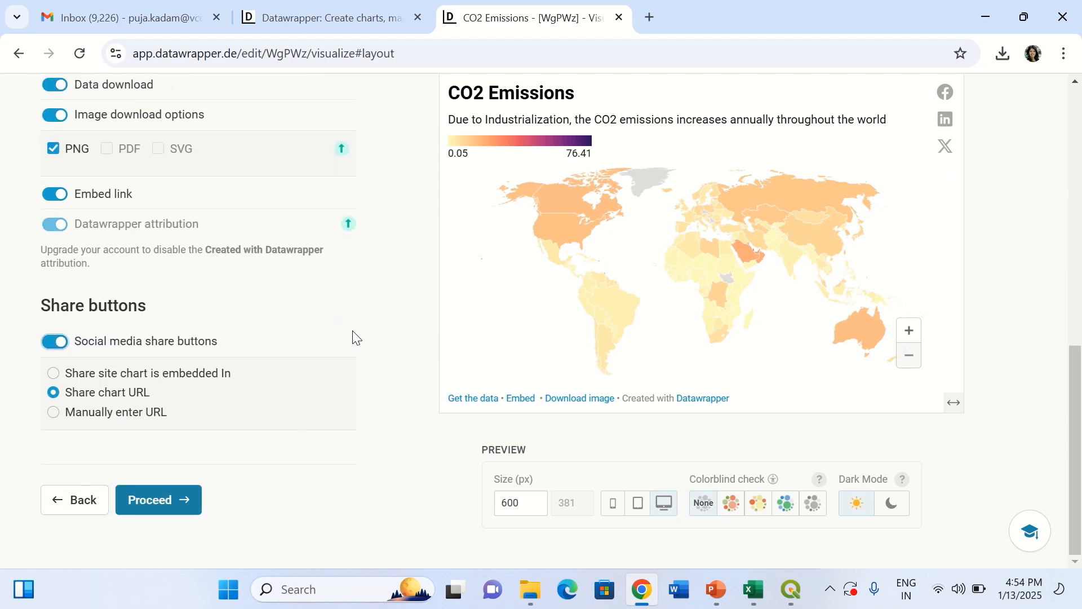
{"action": "scroll", "coordinate": [194, 478], "scroll_direction": "up", "scroll_amount": 8}
{"action": "scroll", "coordinate": [197, 480], "scroll_direction": "down", "scroll_amount": 8}
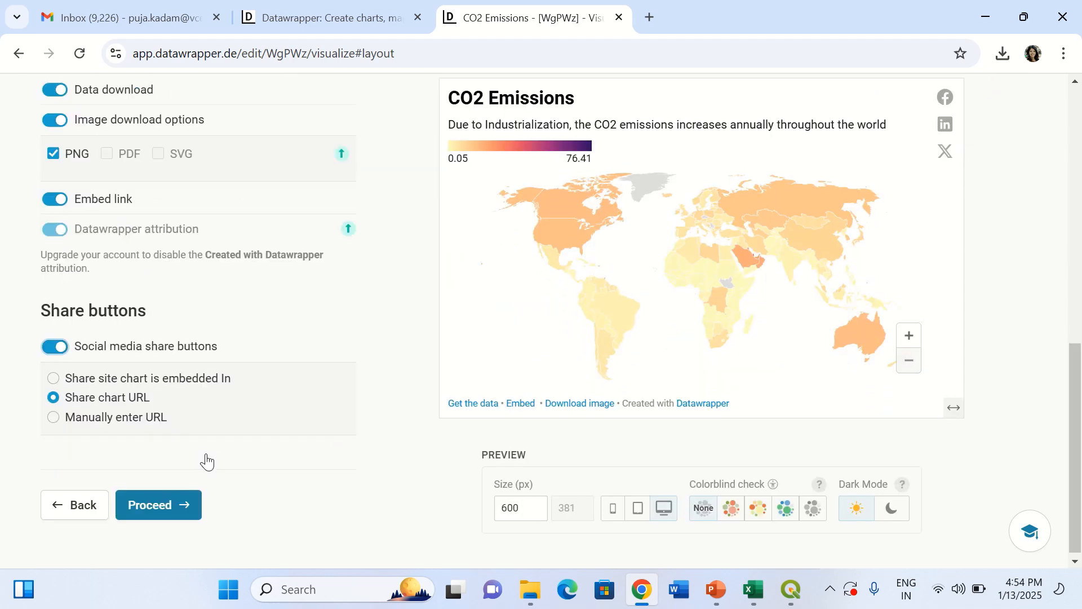
Proceed to the publishing stage and publish the CO2 Emissions map
{"action": "left_click", "coordinate": [153, 504]}
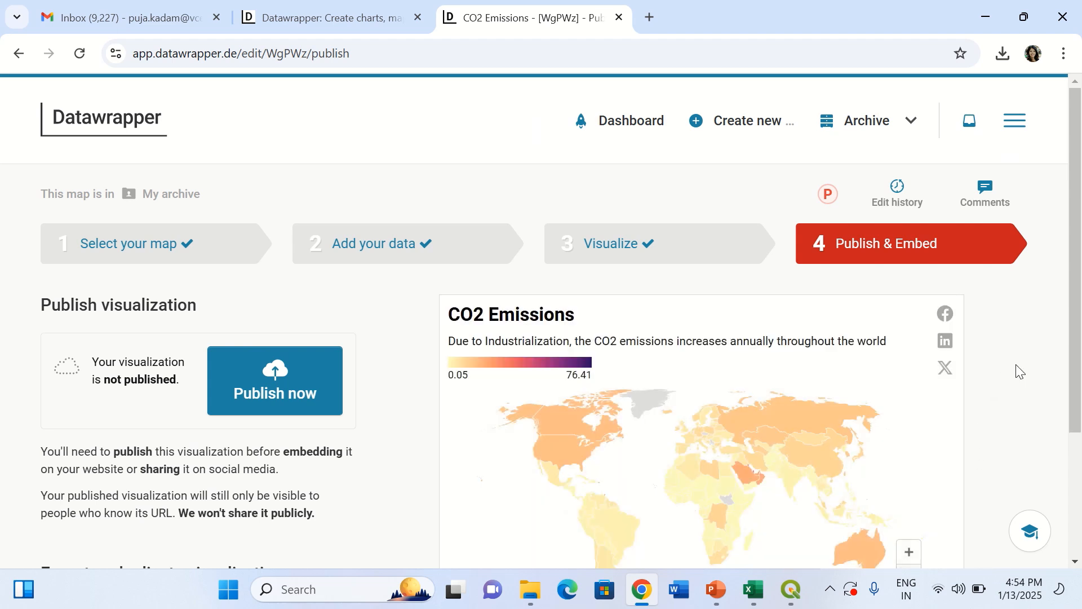
{"action": "scroll", "coordinate": [1020, 372], "scroll_direction": "down", "scroll_amount": 3}
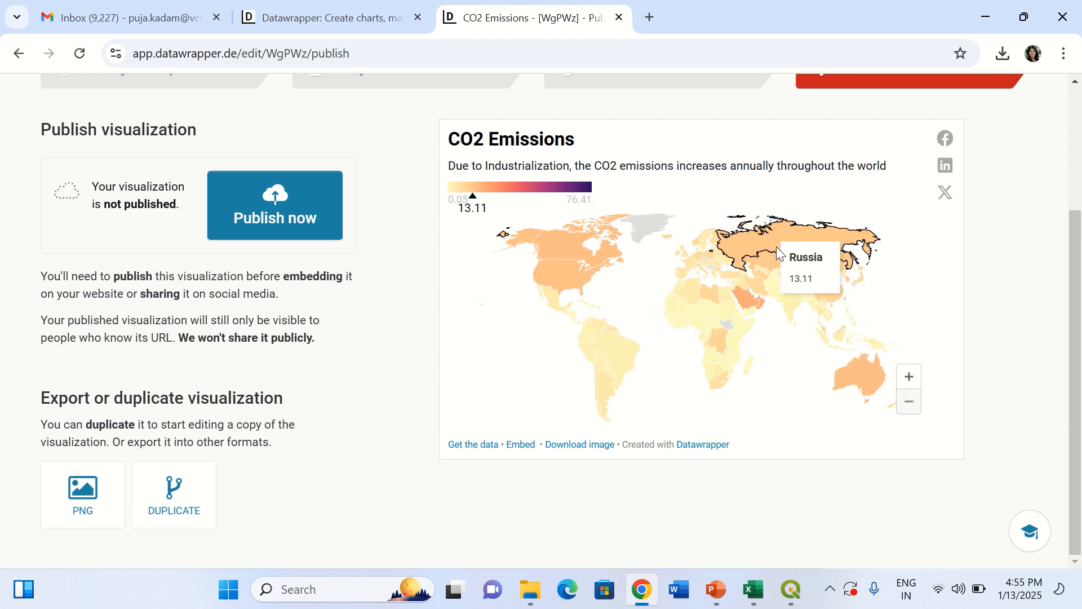
{"action": "left_click", "coordinate": [275, 222]}
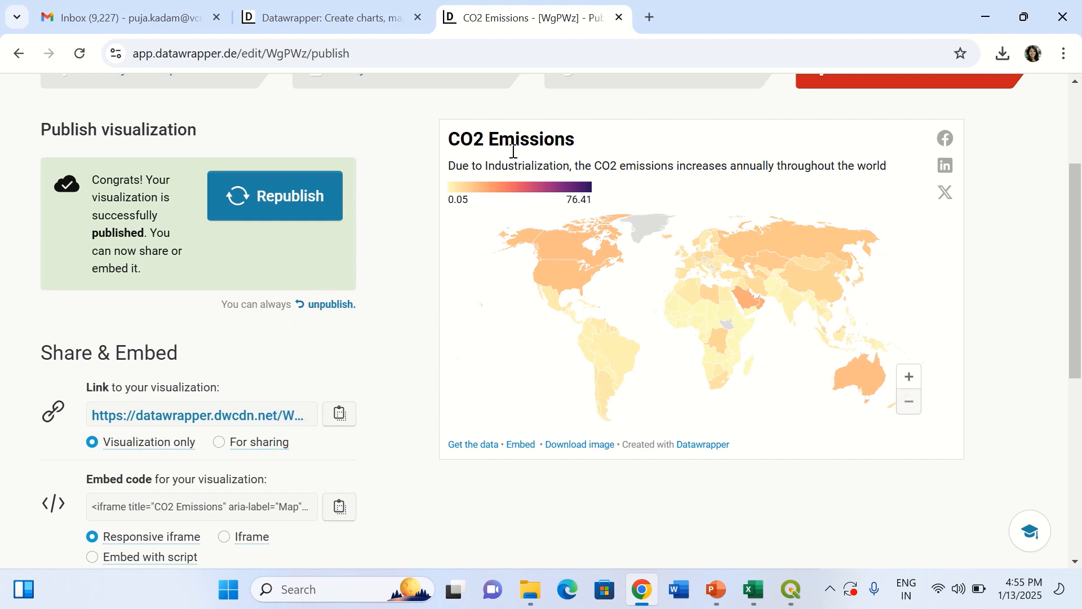
Download the published map as an image, open co2-emissions.png to check it, and close the image viewer
{"action": "scroll", "coordinate": [295, 279], "scroll_direction": "down", "scroll_amount": 7}
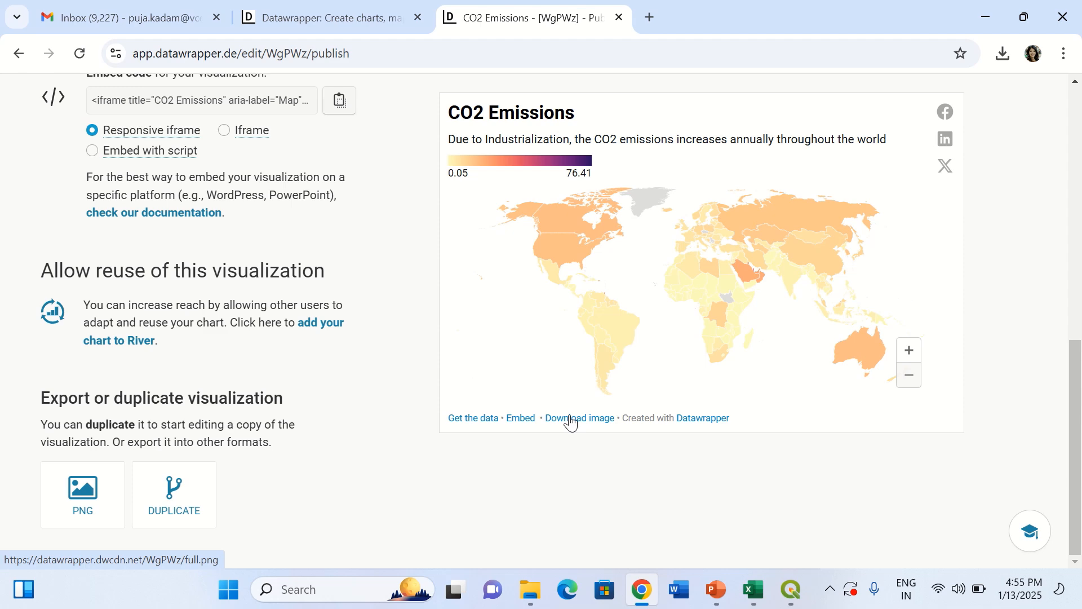
{"action": "scroll", "coordinate": [958, 314], "scroll_direction": "up", "scroll_amount": 1}
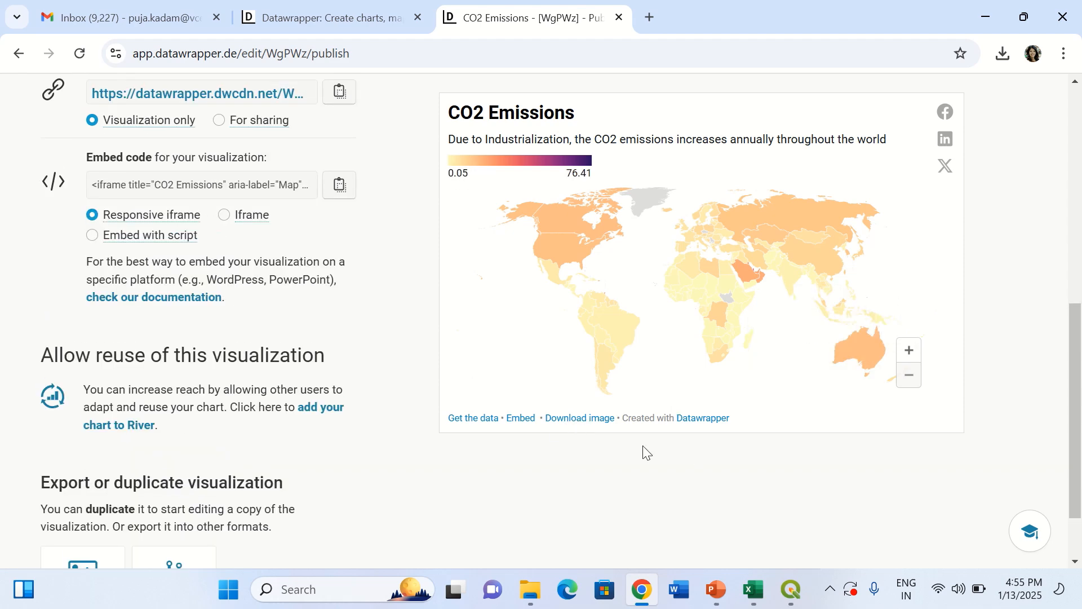
{"action": "left_click", "coordinate": [580, 425]}
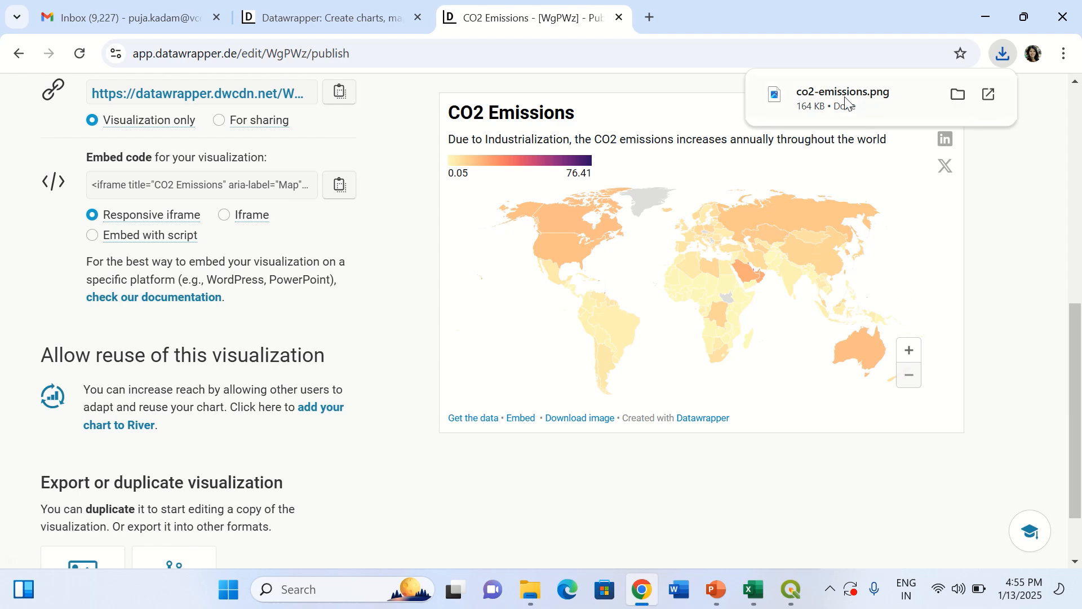
{"action": "left_click", "coordinate": [845, 97]}
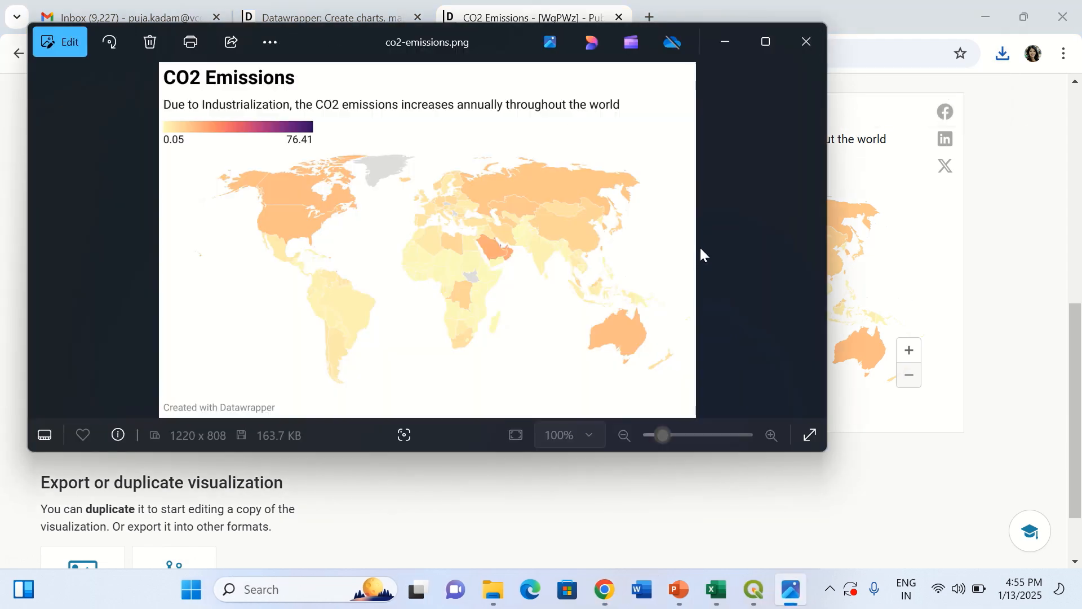
{"action": "left_click", "coordinate": [808, 45]}
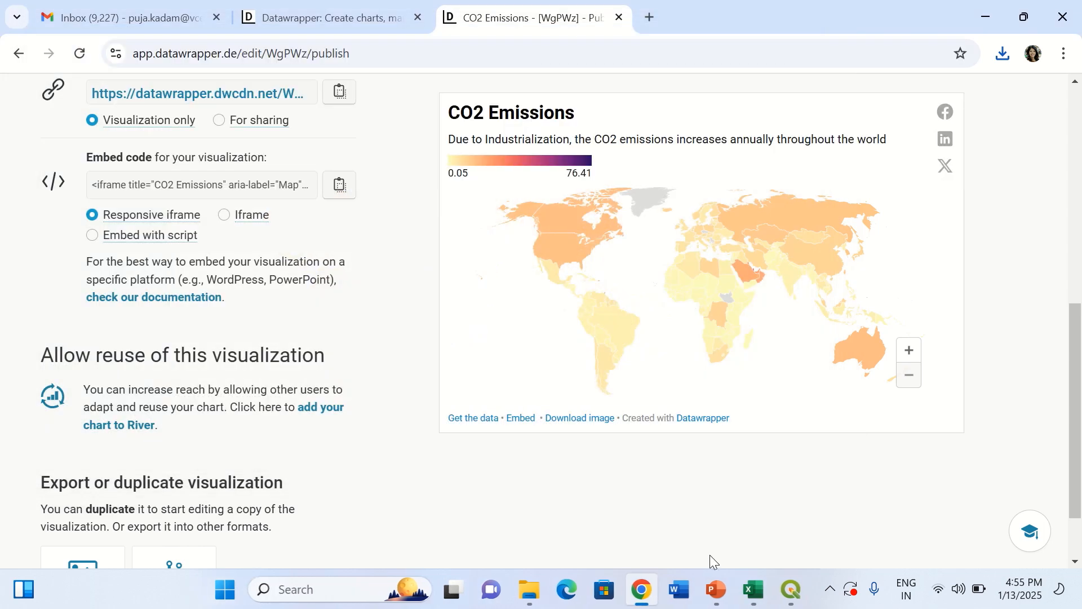